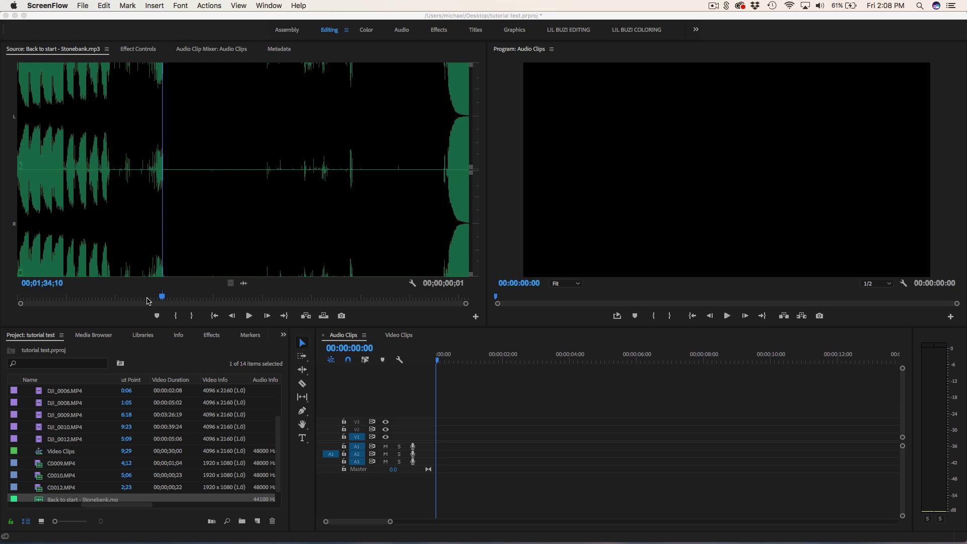
Play Back to start - Stonebank.mp3 from about 01;33 and mark a 00;00;10;12 excerpt ending at 00;01;45;10
{"action": "left_click", "coordinate": [154, 301]}
{"action": "mouse_move", "coordinate": [154, 301]}
{"action": "left_mouse_down"}
{"action": "mouse_move", "coordinate": [141, 301]}
{"action": "mouse_move", "coordinate": [154, 300]}
{"action": "left_mouse_up"}
{"action": "key", "text": "space"}
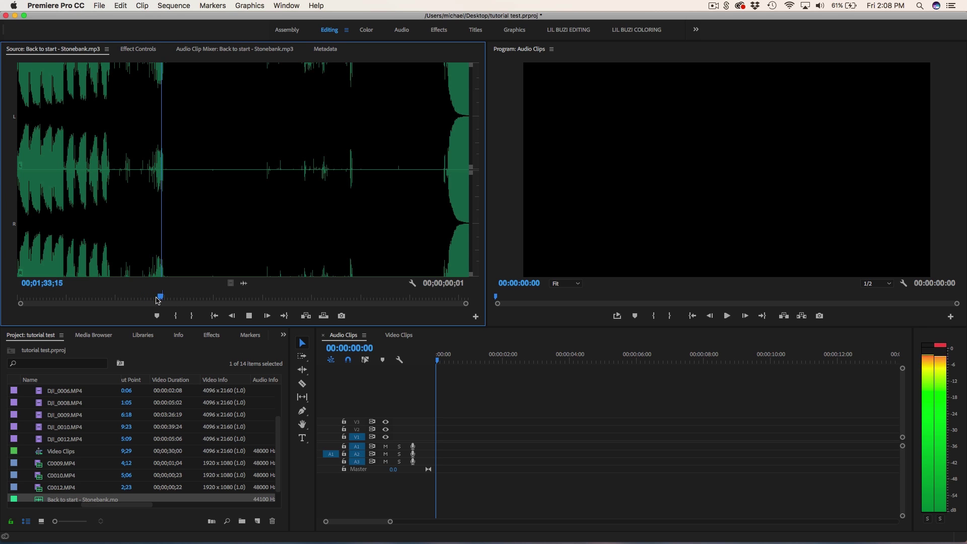
{"action": "key", "text": "i"}
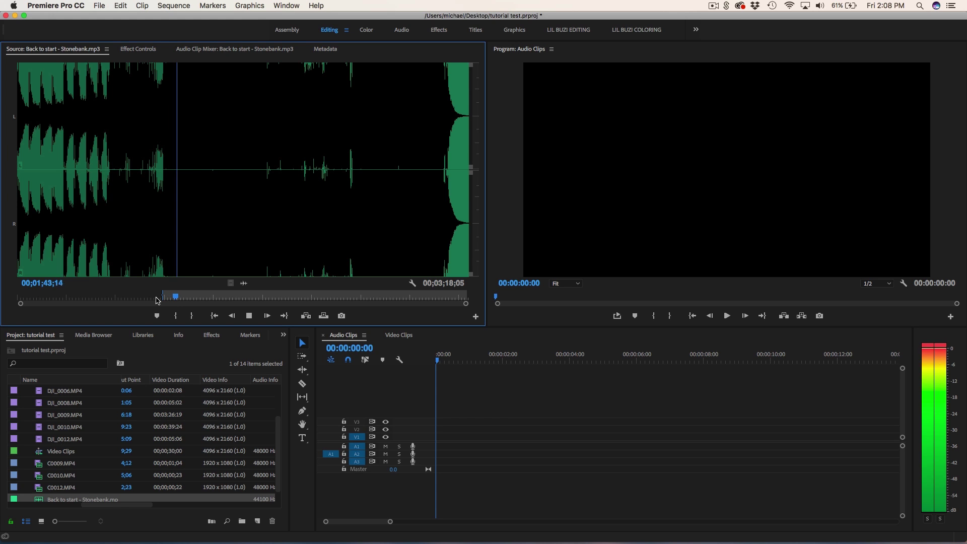
{"action": "key", "text": "space"}
{"action": "key", "text": "o"}
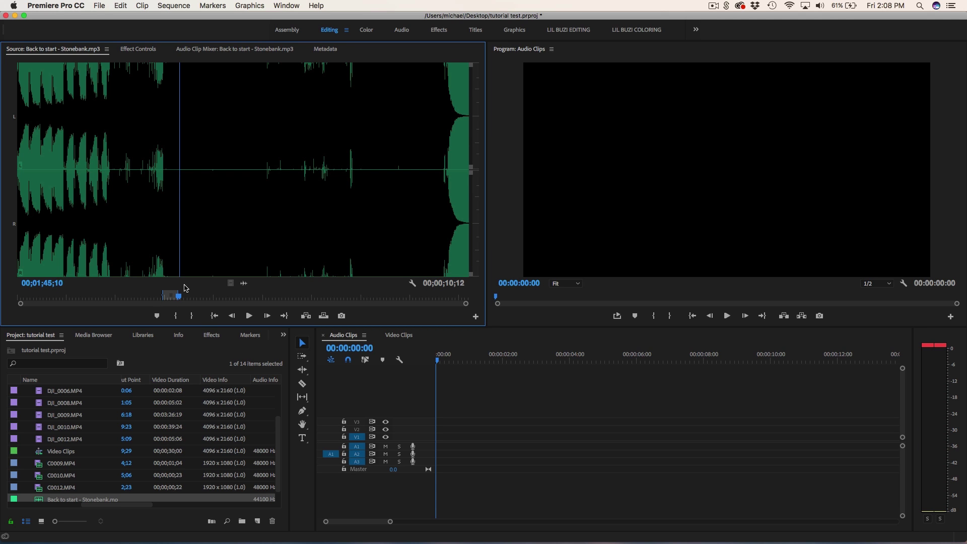
Place the marked song excerpt at the start of audio track A1 and increase the heights of tracks A1 and V1
{"action": "left_click_drag", "start_coordinate": [244, 284], "coordinate": [439, 451]}
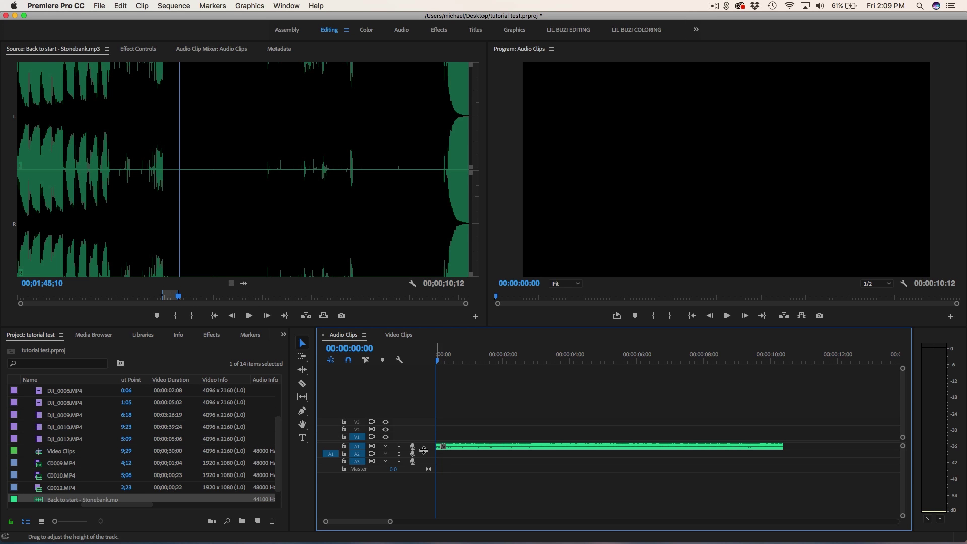
{"action": "scroll", "coordinate": [423, 454], "scroll_direction": "up", "scroll_amount": 5}
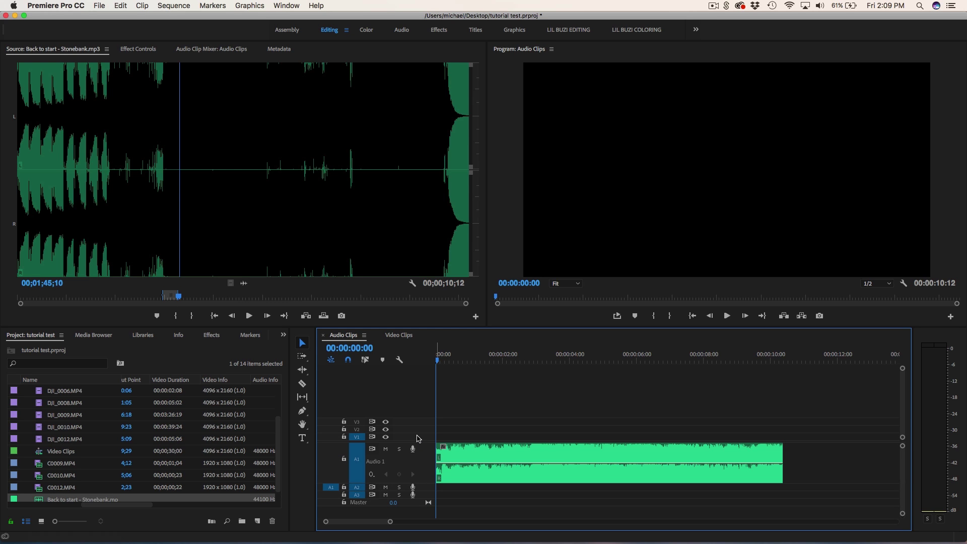
{"action": "scroll", "coordinate": [417, 438], "scroll_direction": "up", "scroll_amount": 4}
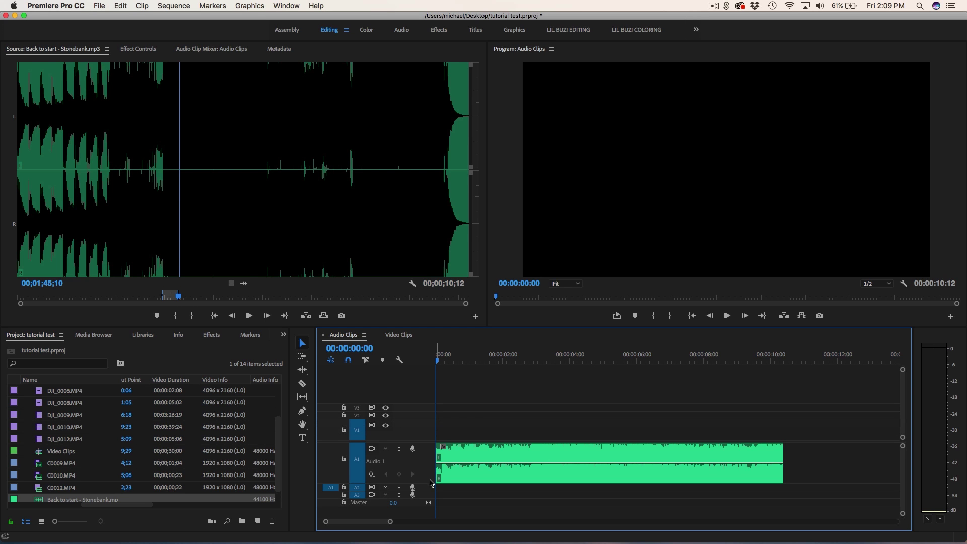
{"action": "scroll", "coordinate": [428, 484], "scroll_direction": "up", "scroll_amount": 2}
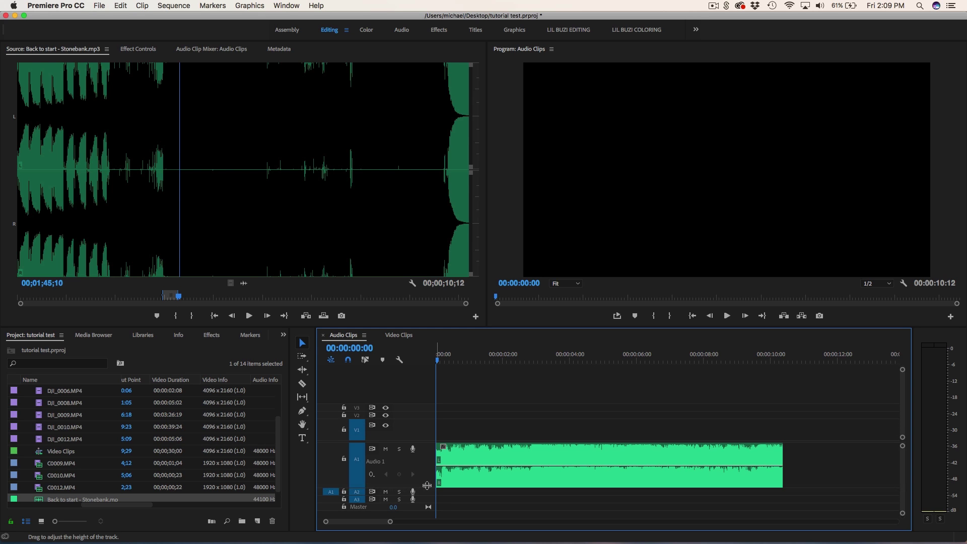
Set the song clip's volume level to -15.0 dB and turn off keyframing for the level
{"action": "left_click", "coordinate": [451, 464]}
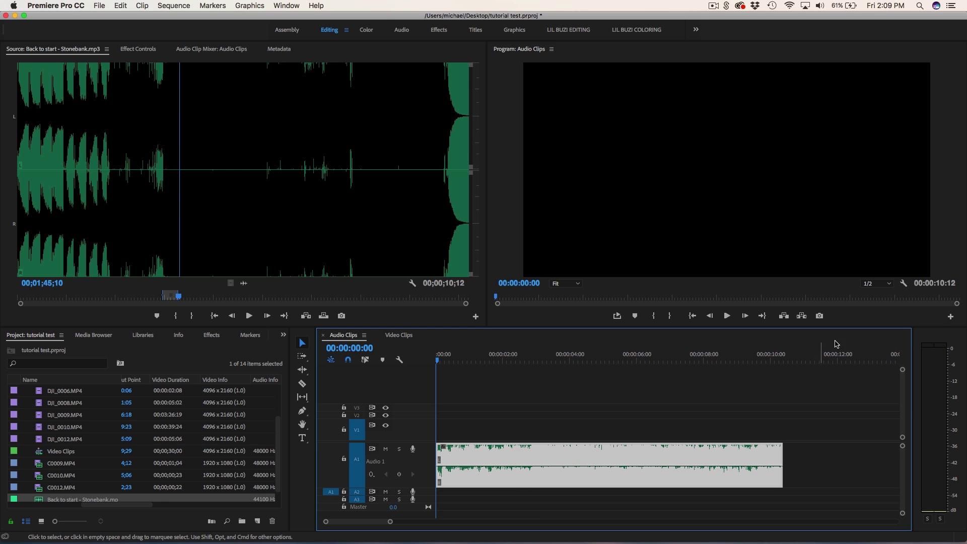
{"action": "key", "text": "space"}
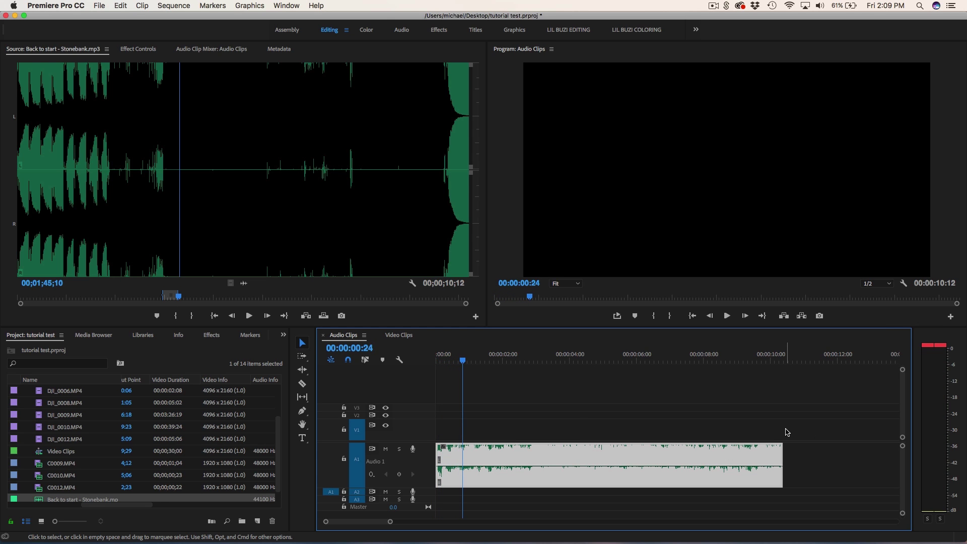
{"action": "left_click", "coordinate": [138, 49]}
{"action": "left_click", "coordinate": [189, 113]}
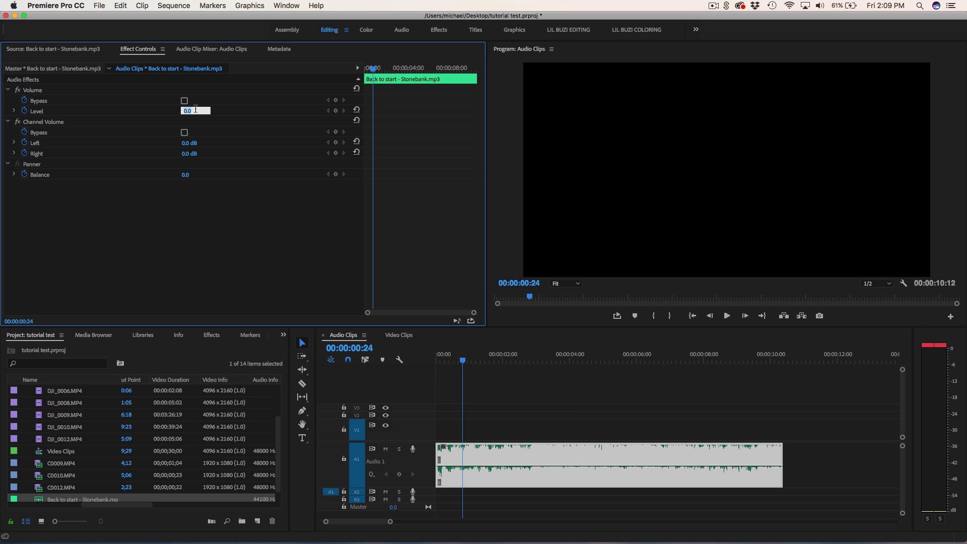
{"action": "key", "text": "Return"}
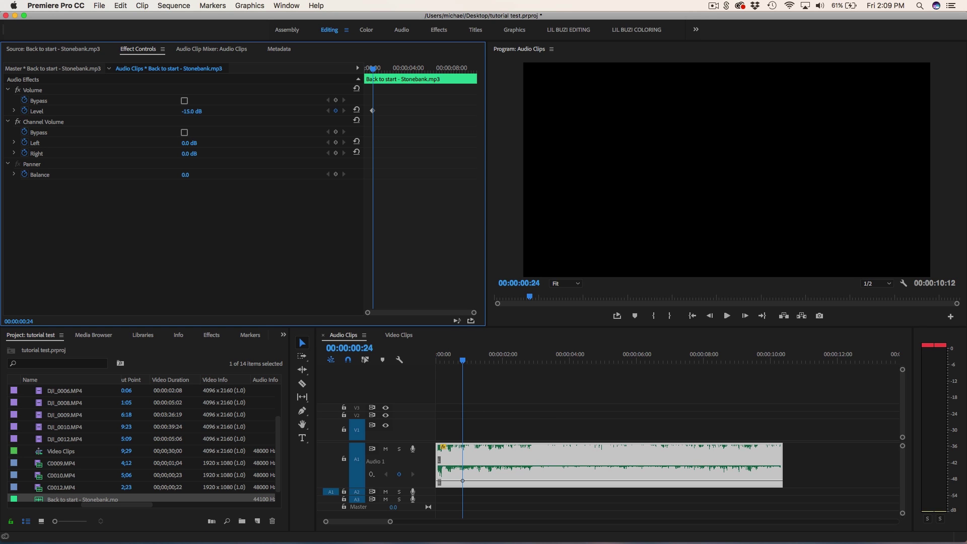
{"action": "left_click", "coordinate": [24, 111]}
{"action": "key", "text": "Return"}
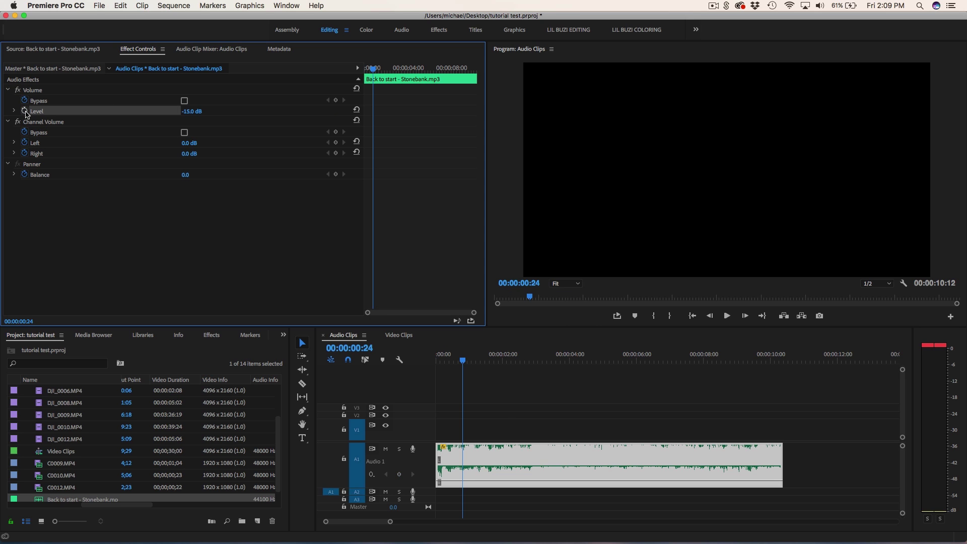
Play the song clip from the sequence start and add clip markers on the beats from about 3 seconds to the clip's end
{"action": "left_click", "coordinate": [512, 437]}
{"action": "left_click", "coordinate": [497, 461]}
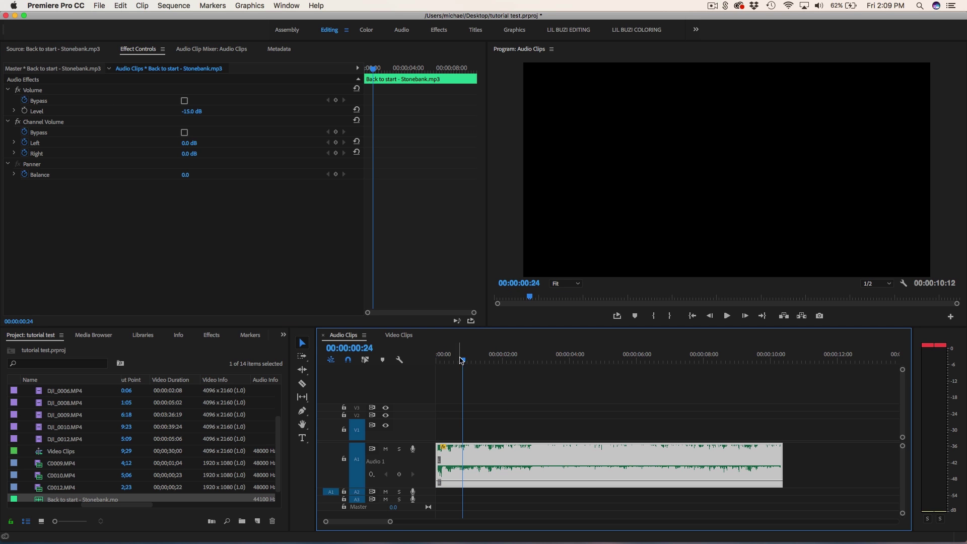
{"action": "key", "text": "Home"}
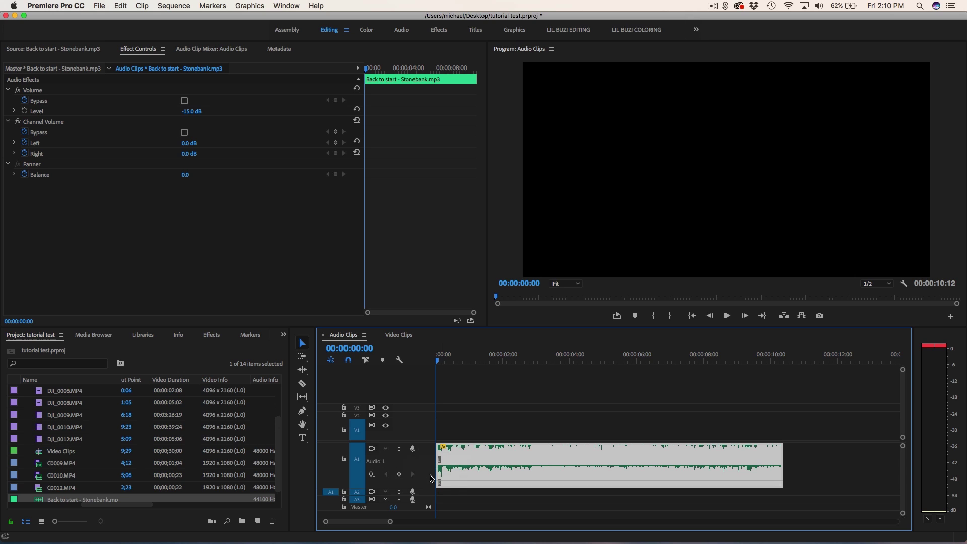
{"action": "left_click", "coordinate": [459, 496]}
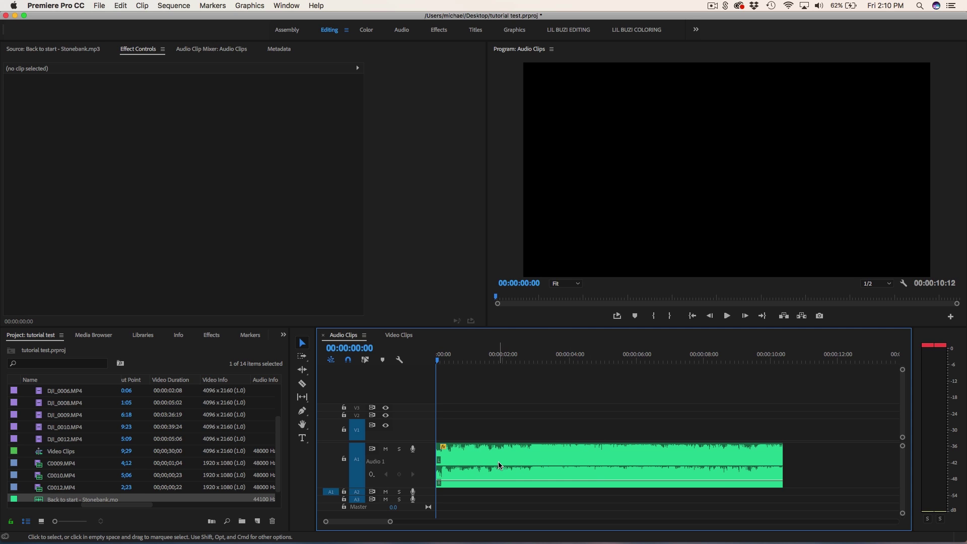
{"action": "left_click", "coordinate": [454, 461]}
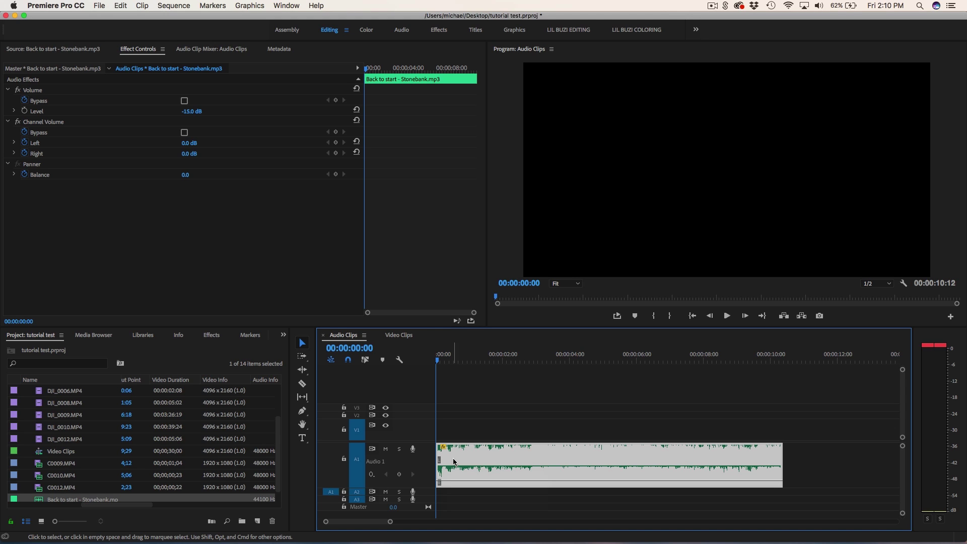
{"action": "key", "text": "space"}
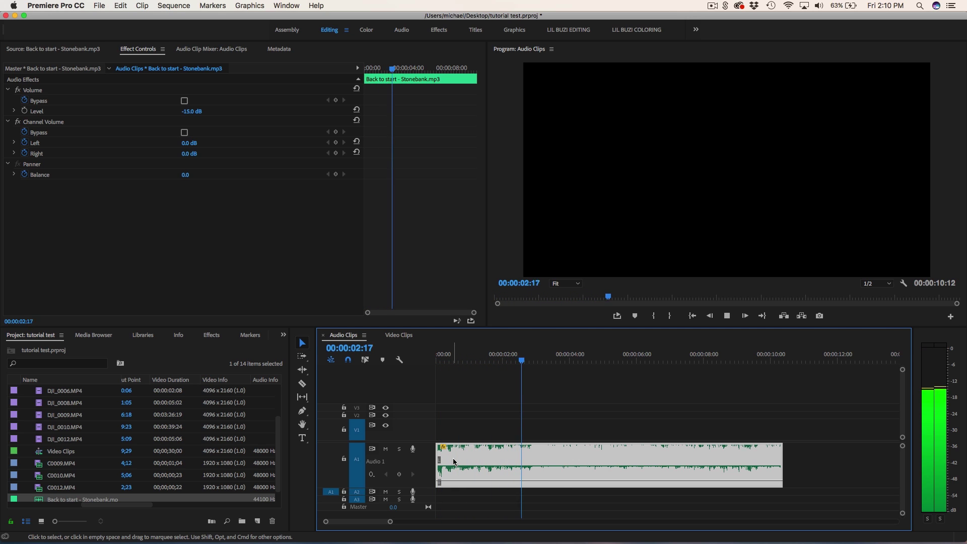
{"action": "key", "text": "m"}
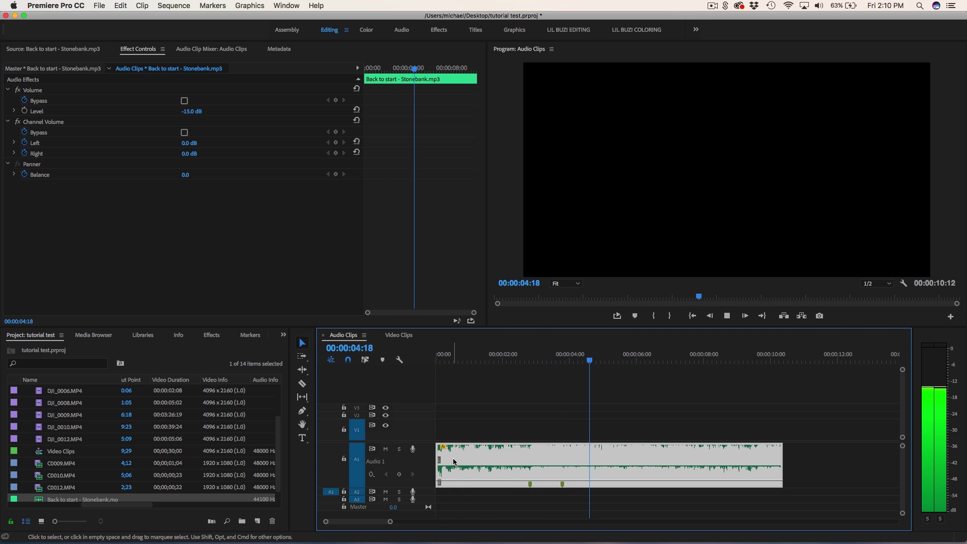
{"action": "key", "text": "m"}
{"action": "key", "text": "m"}
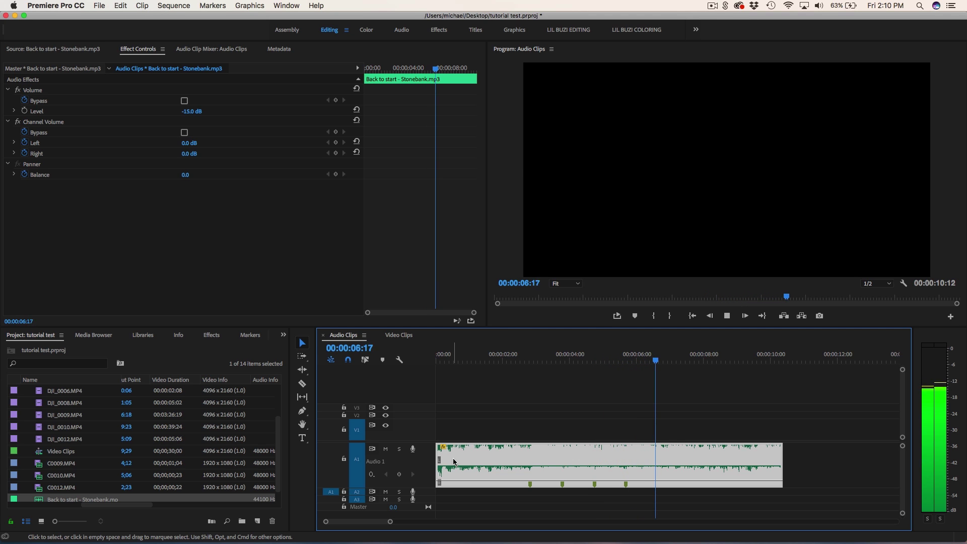
{"action": "key", "text": "m"}
{"action": "key", "text": "m"}
{"action": "key", "text": "m"}
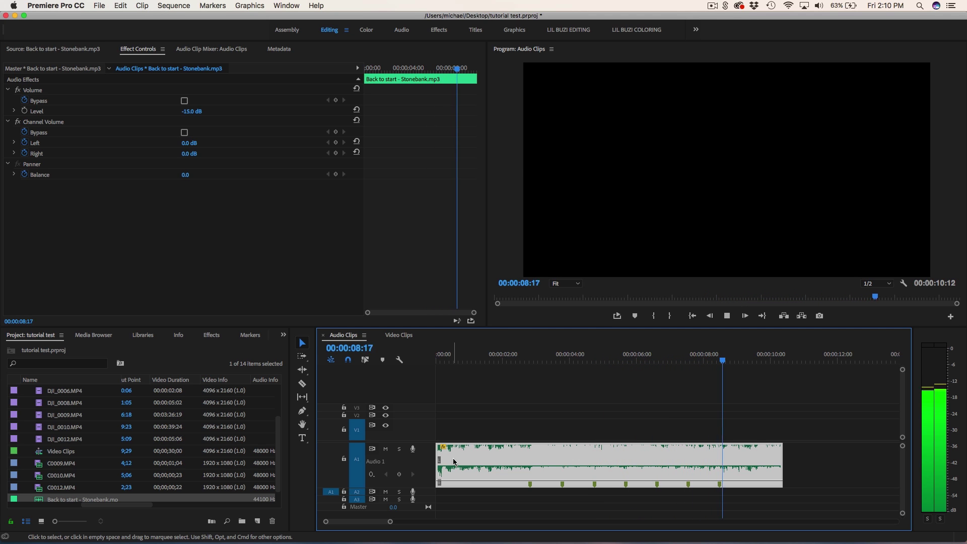
{"action": "key", "text": "m"}
{"action": "key", "text": "m"}
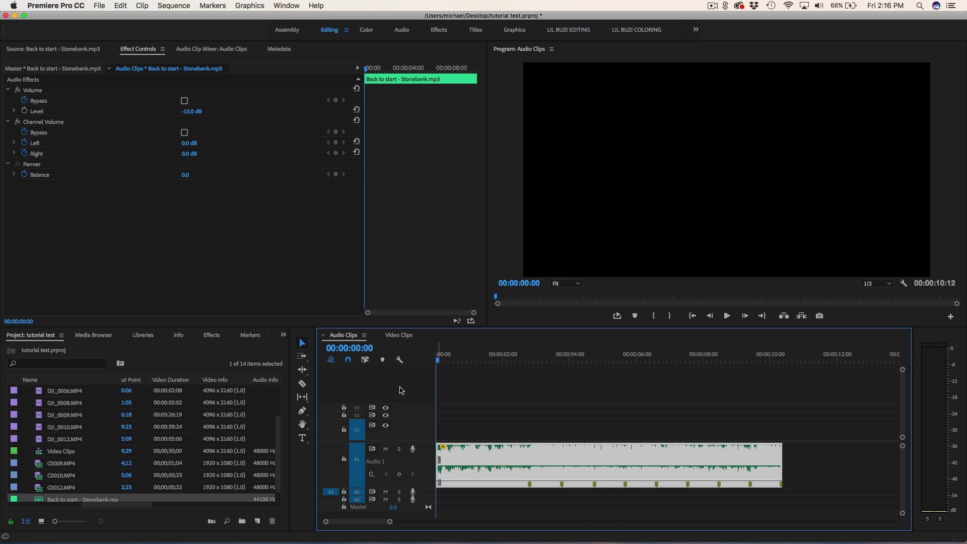
Copy all clips from the Video Clips sequence and paste them into the Audio Clips sequence
{"action": "left_click", "coordinate": [391, 336]}
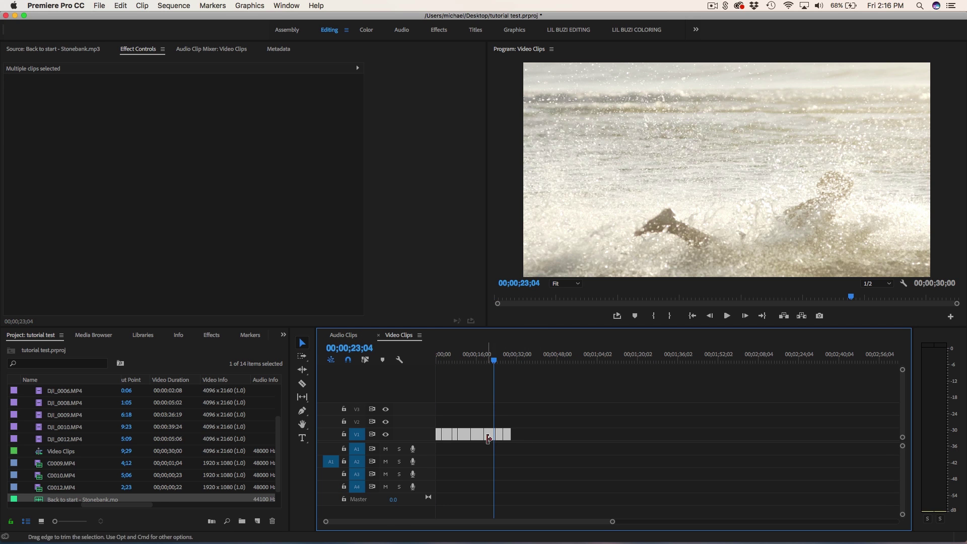
{"action": "left_click", "coordinate": [344, 335]}
{"action": "left_click", "coordinate": [476, 359]}
{"action": "key", "text": "super+v"}
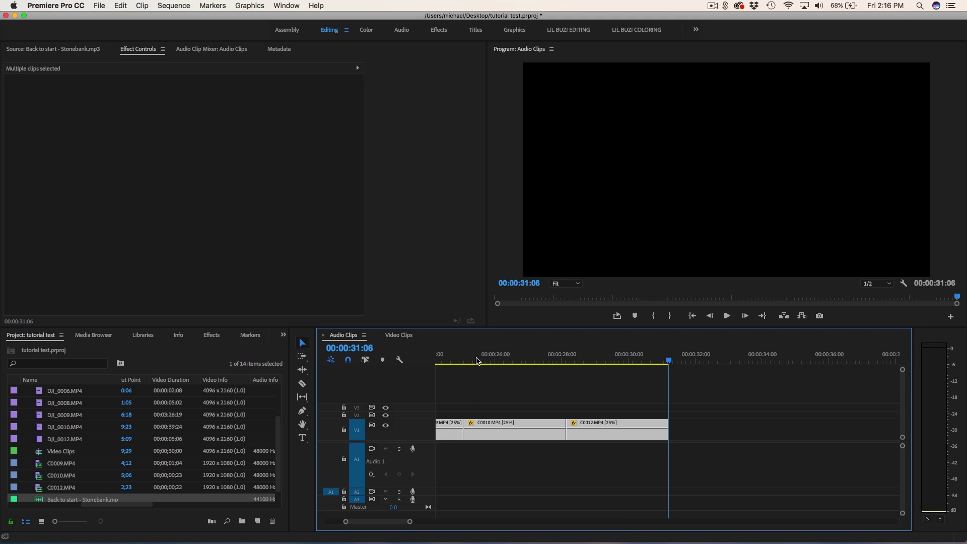
Move the pasted video clips to the start of track V1, above the song
{"action": "left_click_drag", "start_coordinate": [410, 522], "coordinate": [500, 527]}
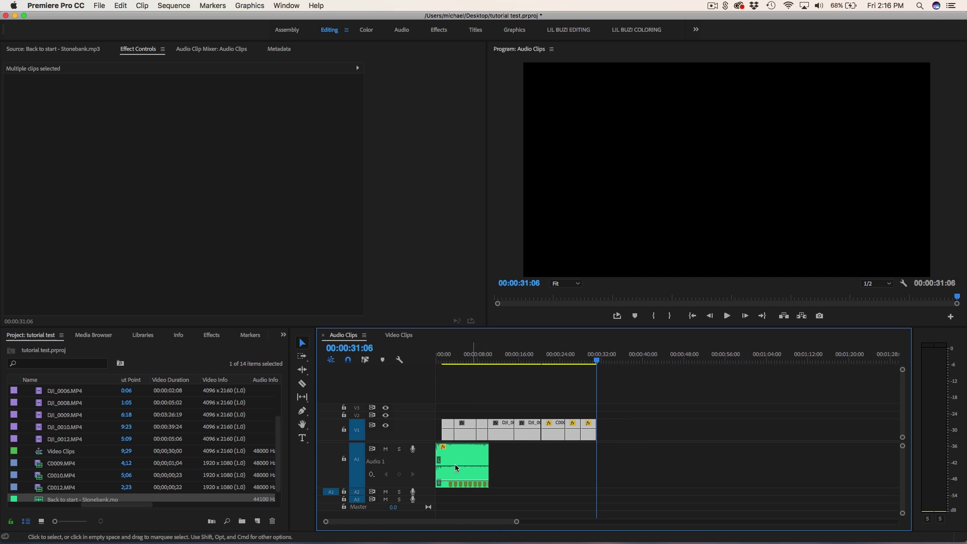
{"action": "left_click_drag", "start_coordinate": [468, 432], "coordinate": [446, 427]}
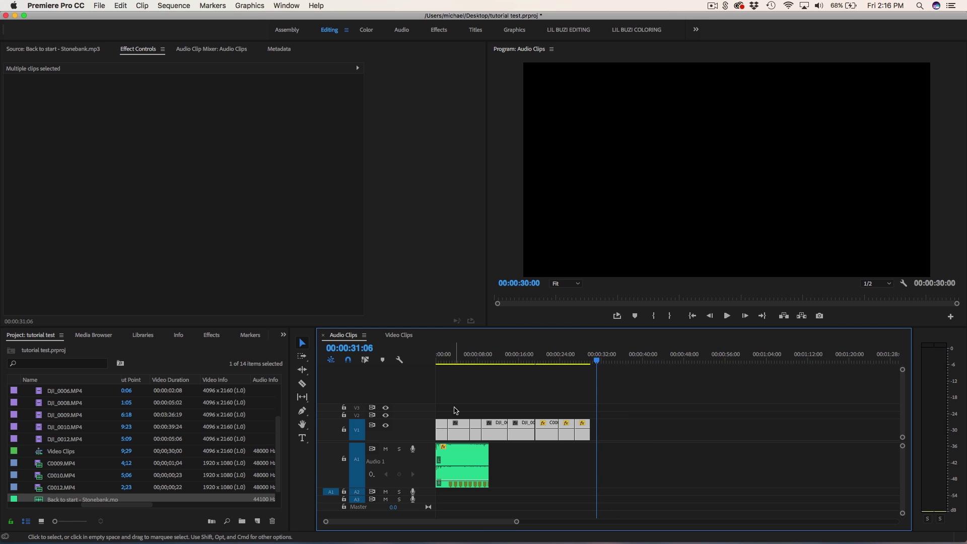
{"action": "left_click", "coordinate": [455, 408]}
Shift the clips after DJI_0002.MP4 later on V1 and extend DJI_0002.MP4 to the first beat marker
{"action": "left_click_drag", "start_coordinate": [516, 522], "coordinate": [434, 522]}
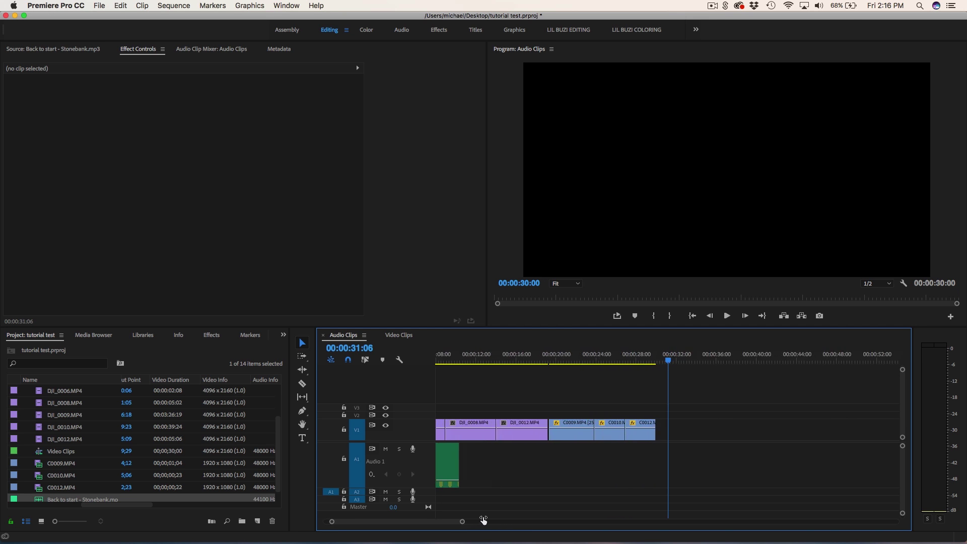
{"action": "left_click", "coordinate": [452, 437]}
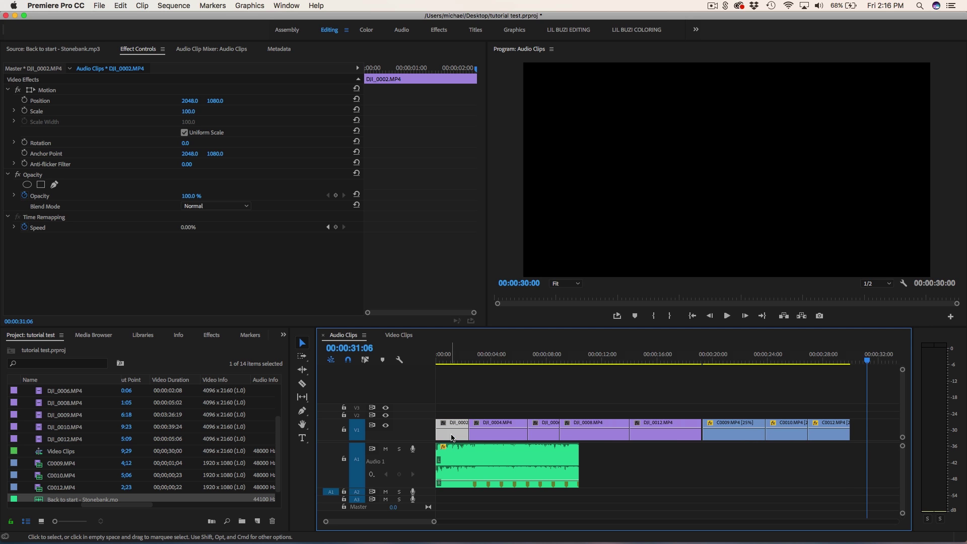
{"action": "left_click", "coordinate": [484, 430]}
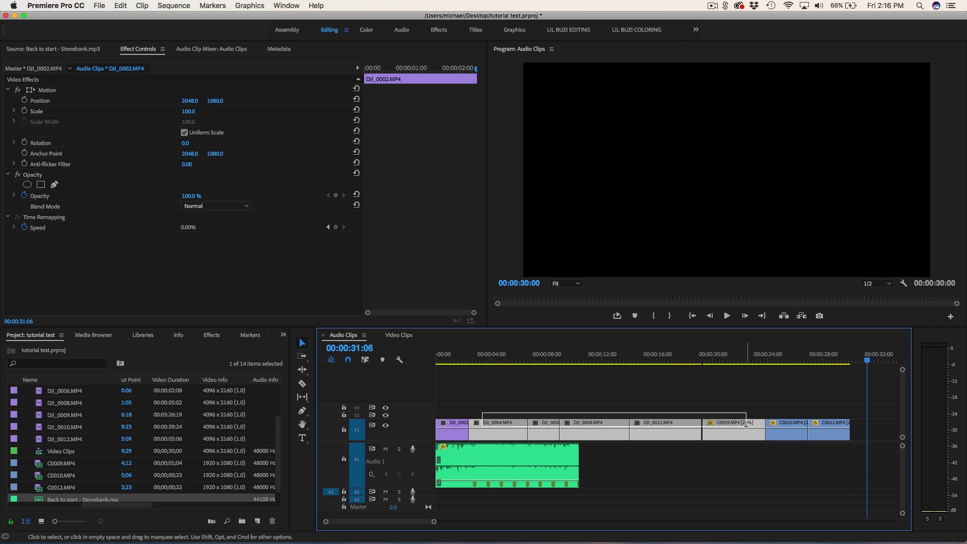
{"action": "left_click_drag", "start_coordinate": [727, 441], "coordinate": [752, 441]}
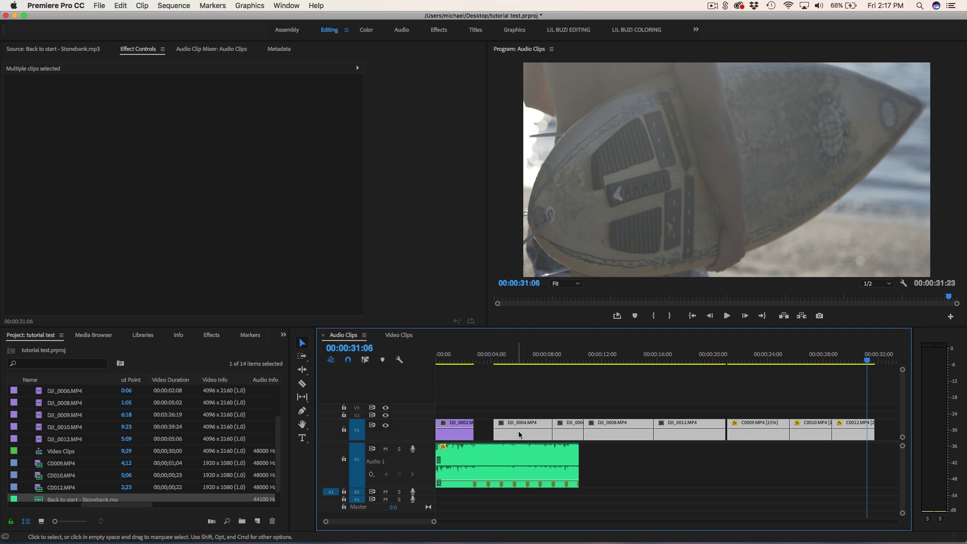
{"action": "key", "text": "cmd+shift+a"}
Join DJI_0004, DJI_0006, DJI_0008 and DJI_0012 in order after DJI_0002, trimming each to end on the next beat marker
{"action": "left_click_drag", "start_coordinate": [523, 439], "coordinate": [485, 438]}
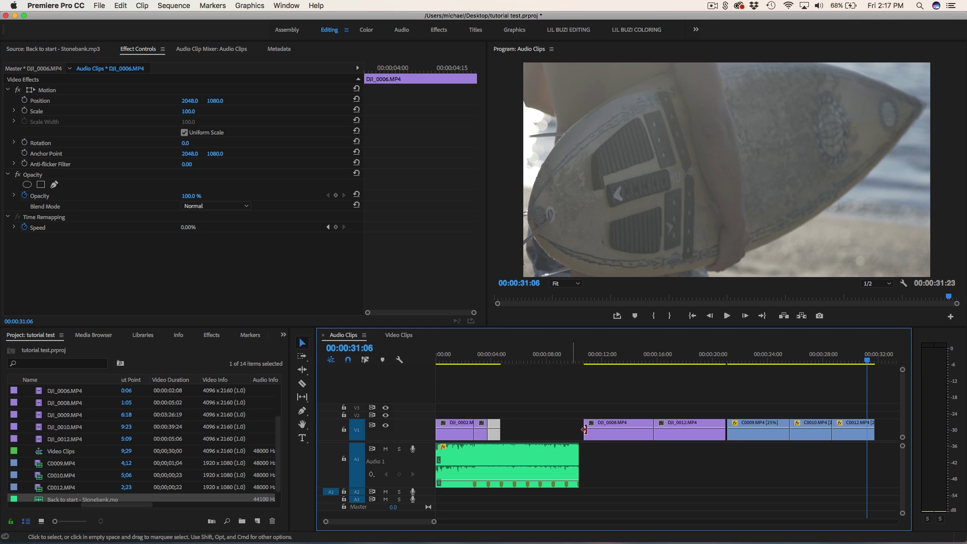
{"action": "left_click_drag", "start_coordinate": [600, 439], "coordinate": [511, 438]}
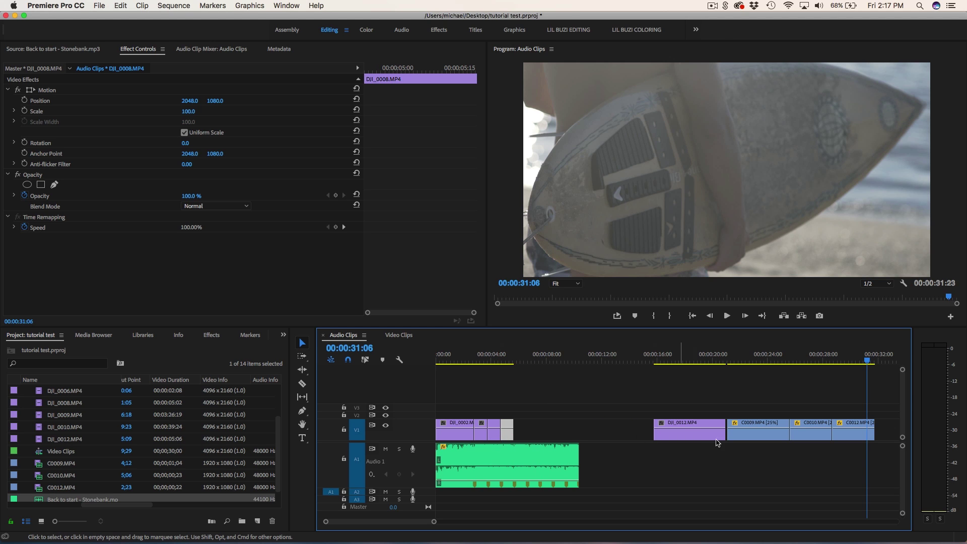
{"action": "left_click_drag", "start_coordinate": [703, 438], "coordinate": [526, 445]}
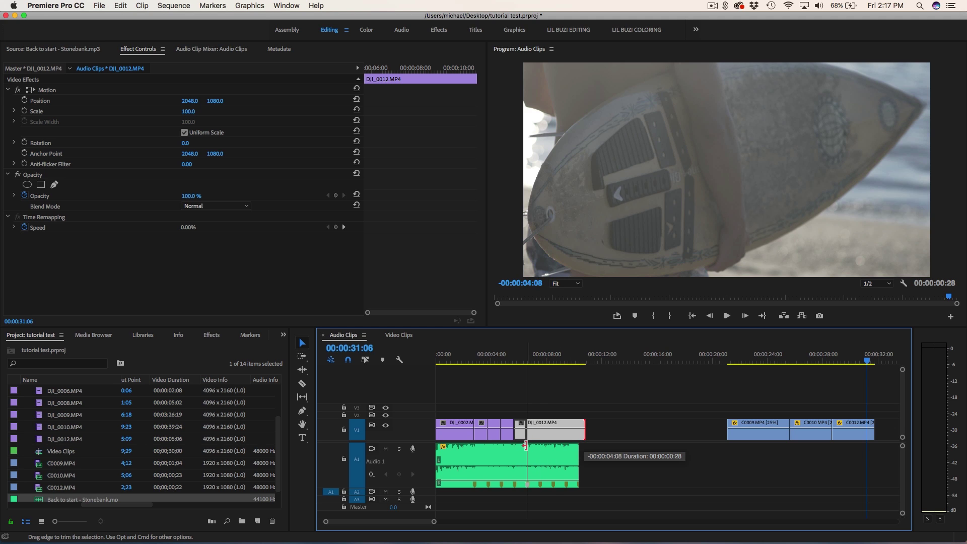
{"action": "mouse_move", "coordinate": [525, 445]}
{"action": "left_mouse_down"}
{"action": "mouse_move", "coordinate": [539, 447]}
{"action": "mouse_move", "coordinate": [527, 447]}
{"action": "left_mouse_up"}
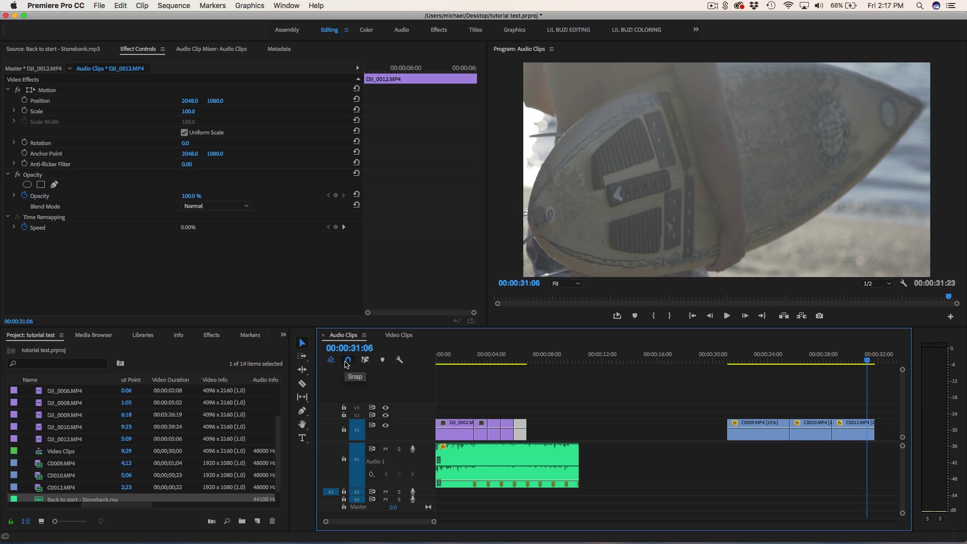
Turn off timeline snapping and extend the end of DJI_0012.MP4 freely to just before 00:00:08:00
{"action": "left_click", "coordinate": [347, 362]}
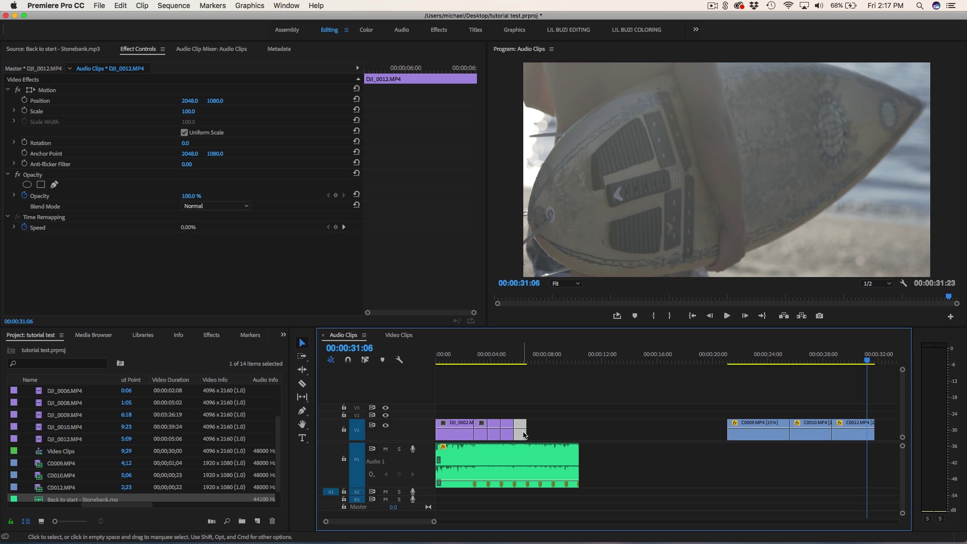
{"action": "left_click_drag", "start_coordinate": [524, 435], "coordinate": [544, 443]}
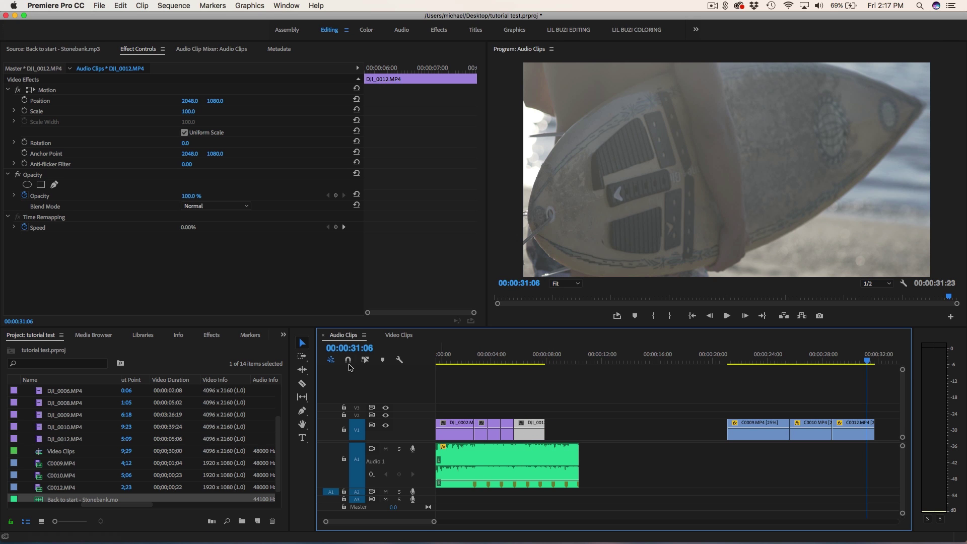
Turn timeline snapping back on and trim the end of DJI_0012.MP4 to the next beat marker
{"action": "left_click", "coordinate": [348, 360]}
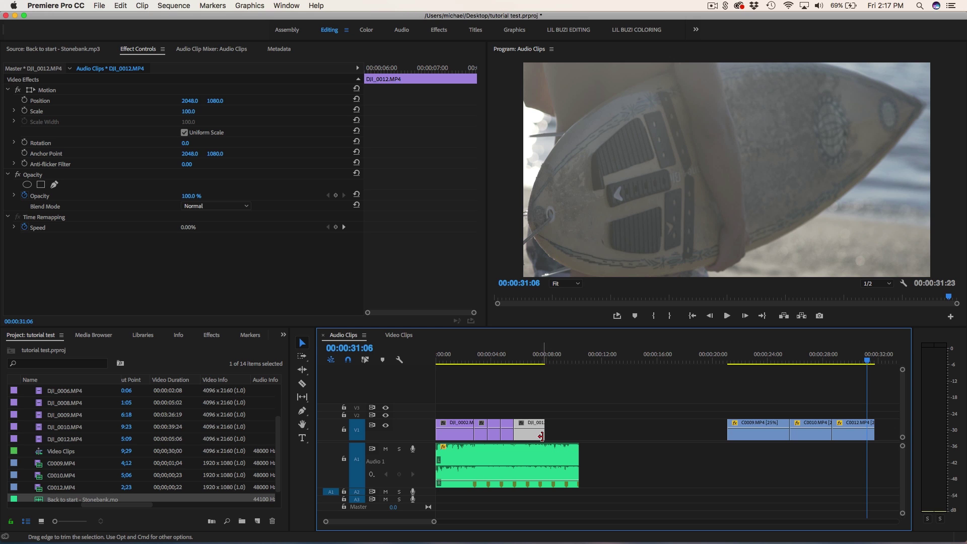
{"action": "left_click_drag", "start_coordinate": [542, 436], "coordinate": [524, 441]}
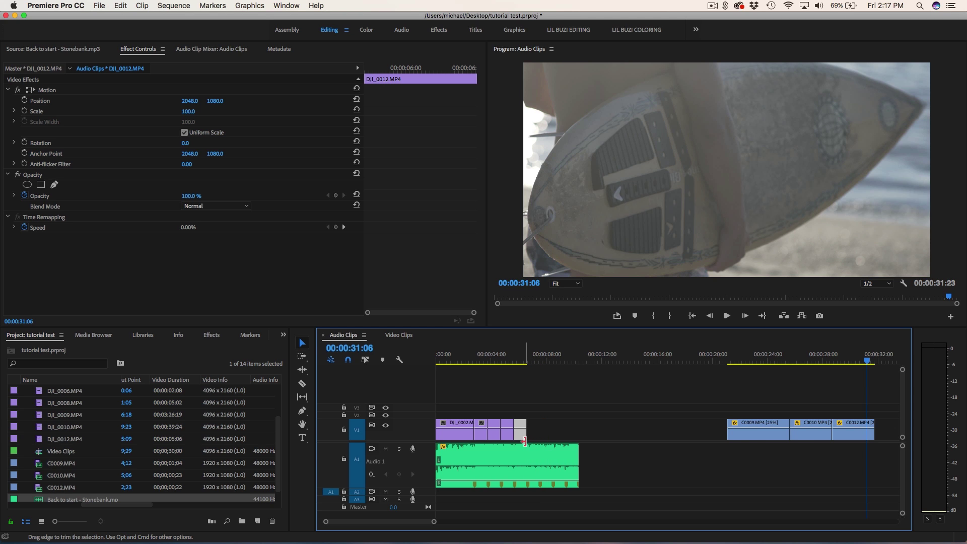
Join C0009, C0010 and C0012 in order after DJI_0012.MP4, trimmed to the beat markers, filling V1 to the song's end
{"action": "left_click_drag", "start_coordinate": [738, 428], "coordinate": [560, 446]}
{"action": "left_click_drag", "start_coordinate": [802, 441], "coordinate": [554, 443]}
{"action": "left_click_drag", "start_coordinate": [860, 429], "coordinate": [576, 436]}
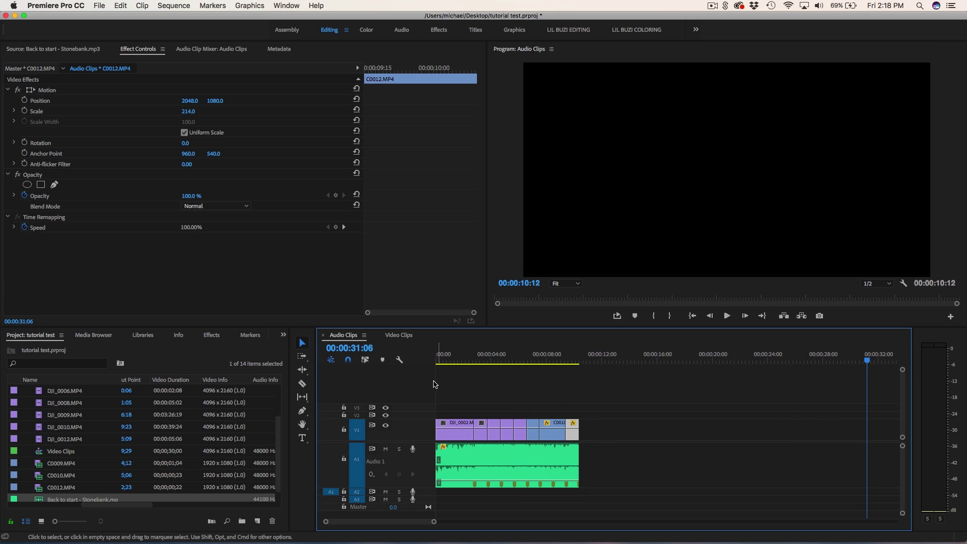
Play the beat-matched sequence from the start to review the cuts
{"action": "left_click", "coordinate": [437, 358]}
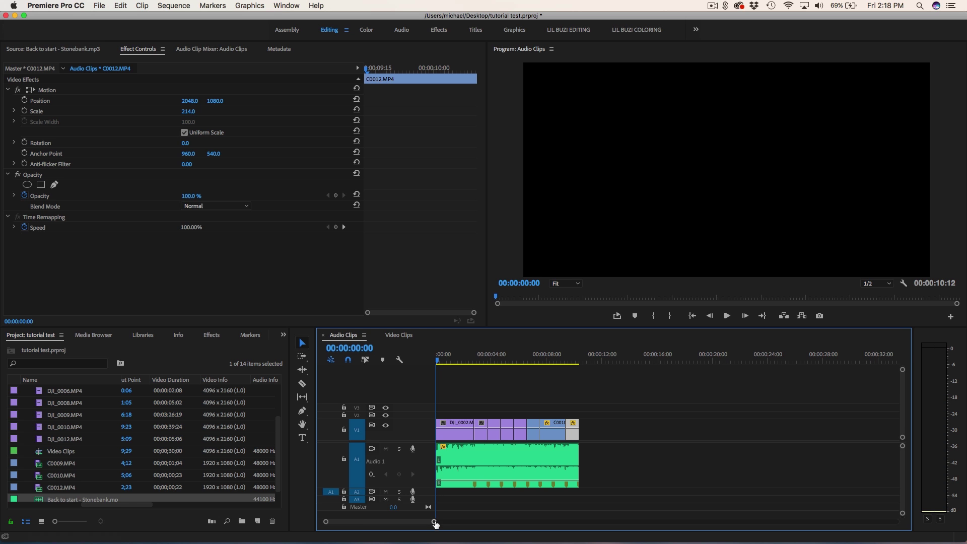
{"action": "left_click_drag", "start_coordinate": [435, 524], "coordinate": [392, 522]}
{"action": "key", "text": "space"}
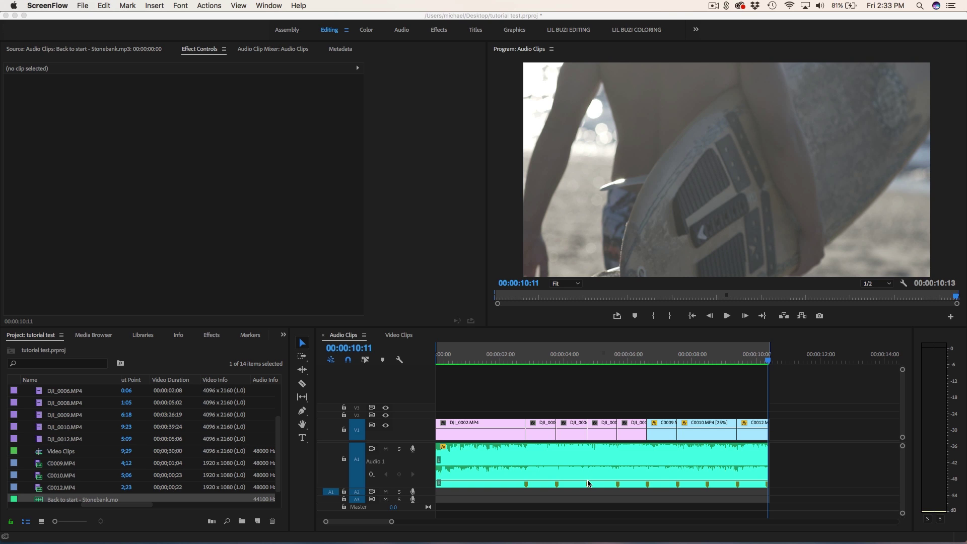
Open the Back to start - Stonebank.mp3 clip in the source view and clear all its markers
{"action": "left_click", "coordinate": [573, 468]}
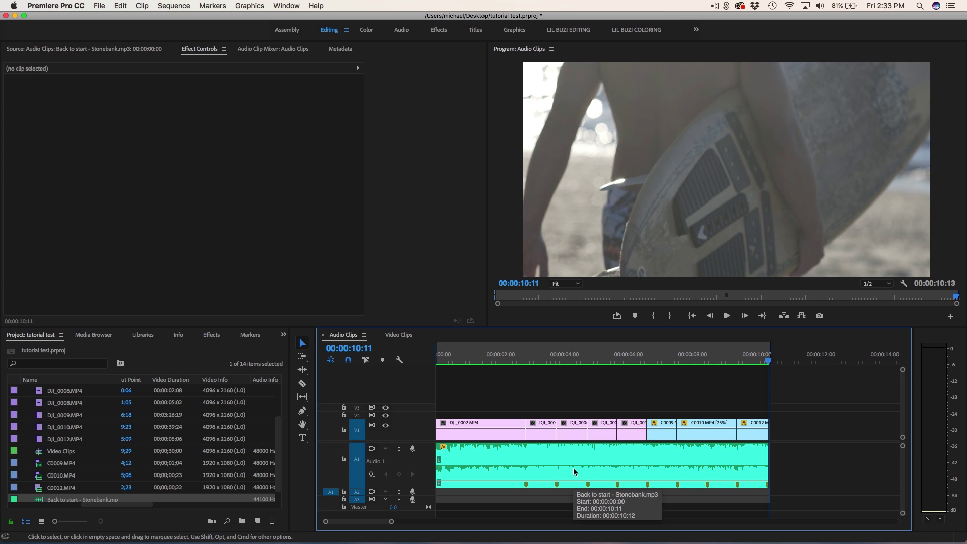
{"action": "left_click", "coordinate": [573, 468]}
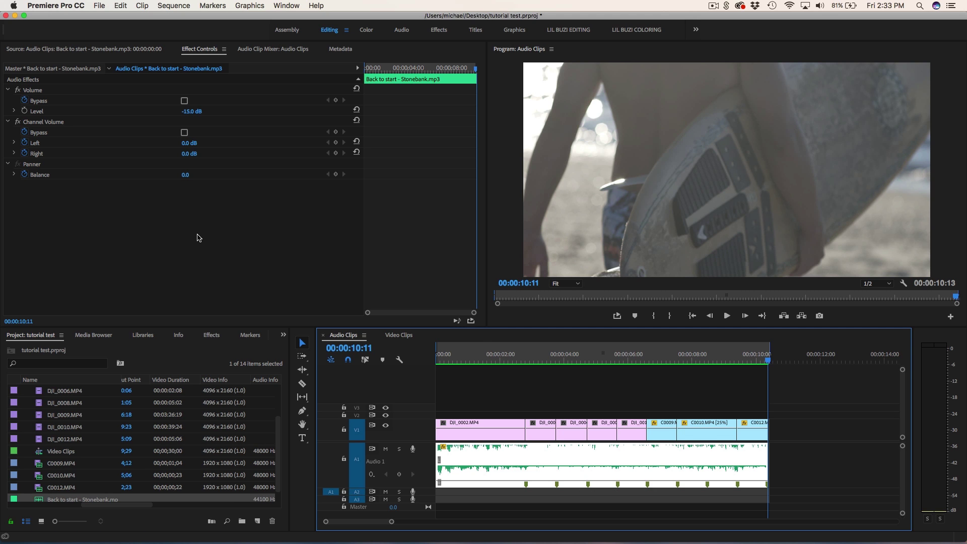
{"action": "left_click", "coordinate": [59, 50]}
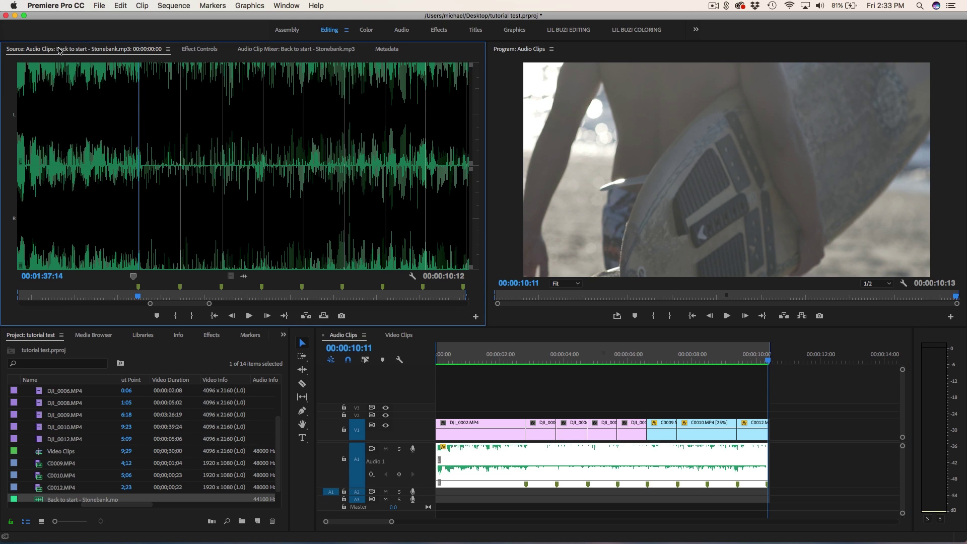
{"action": "right_click", "coordinate": [140, 289]}
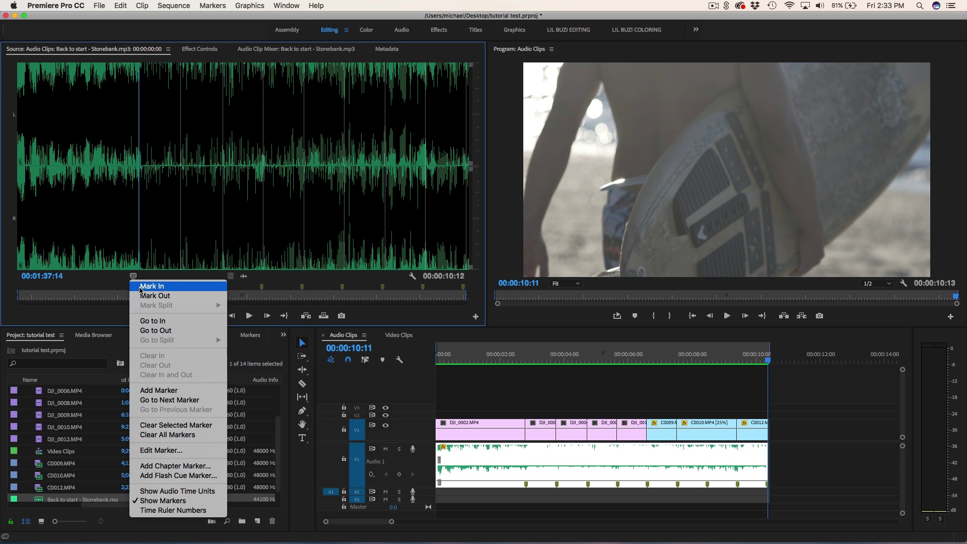
{"action": "left_click", "coordinate": [153, 435]}
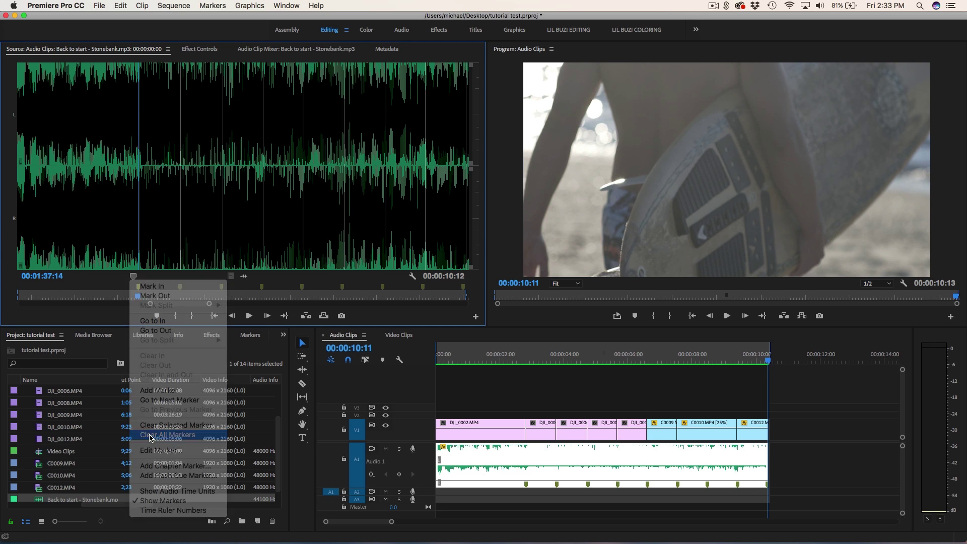
{"action": "left_click", "coordinate": [597, 459]}
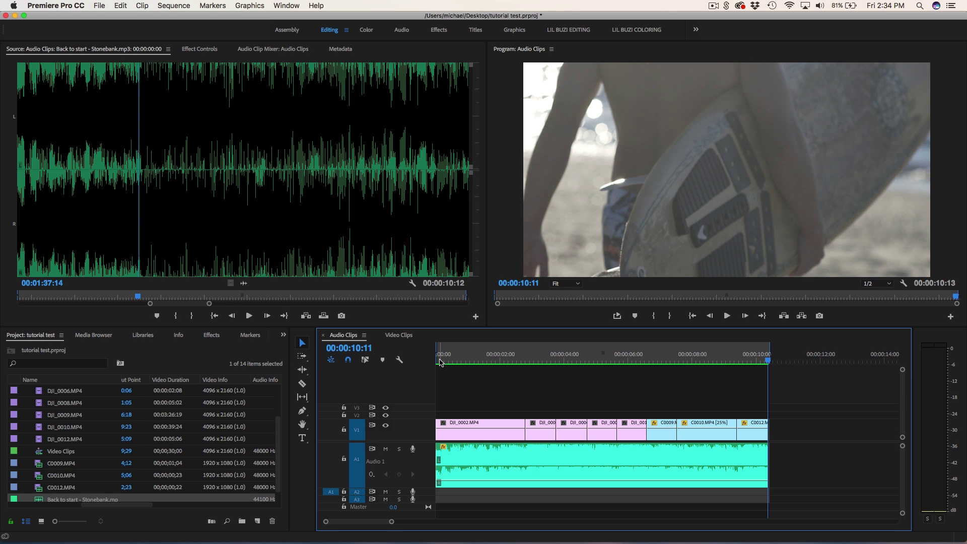
Play from the start and mark the song's beats from just before 00:00:03:00, adding extra half-beat markers near 00:00:05:00 and 00:00:09:00
{"action": "left_click", "coordinate": [440, 361]}
{"action": "key", "text": "space"}
{"action": "left_click", "coordinate": [451, 449]}
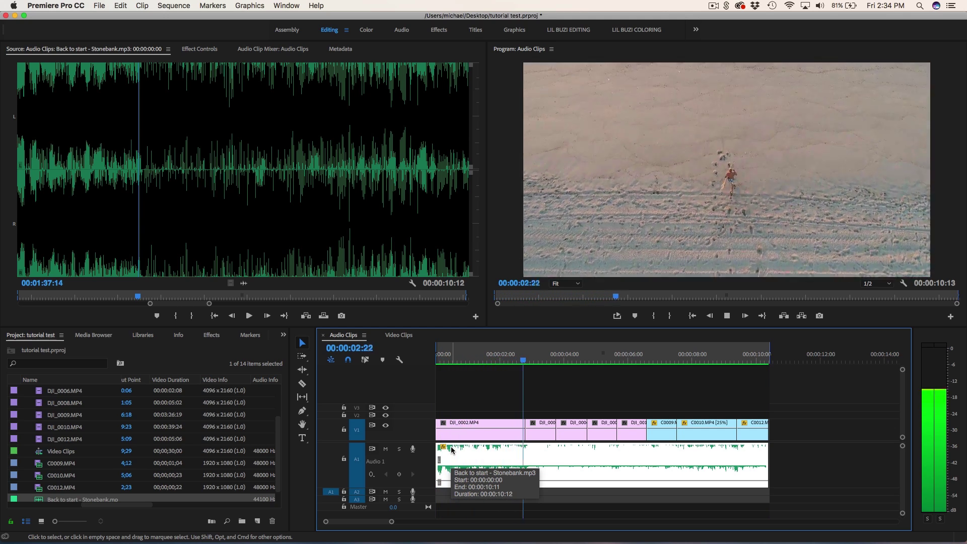
{"action": "key", "text": "m"}
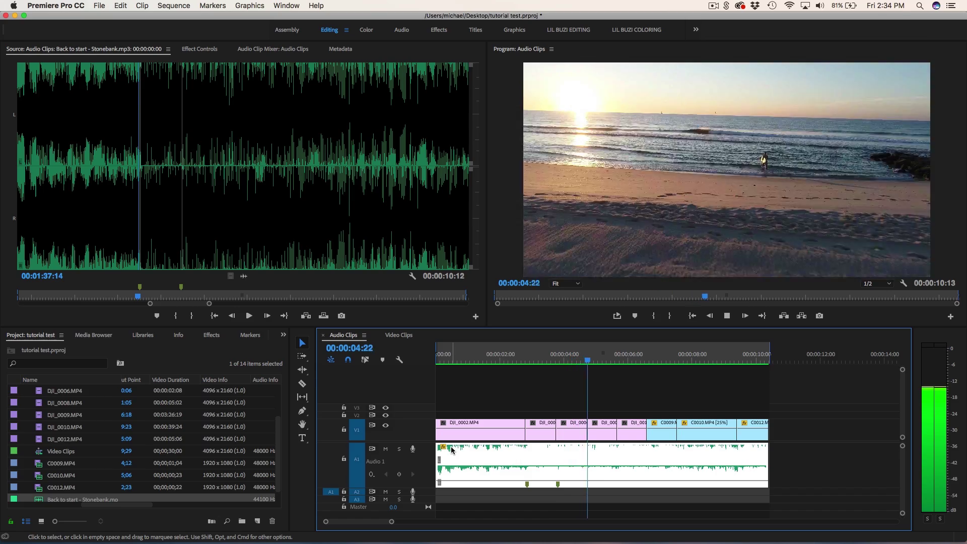
{"action": "key", "text": "m"}
{"action": "key", "text": "m"}
{"action": "key", "text": "m"}
{"action": "key", "text": "m"}
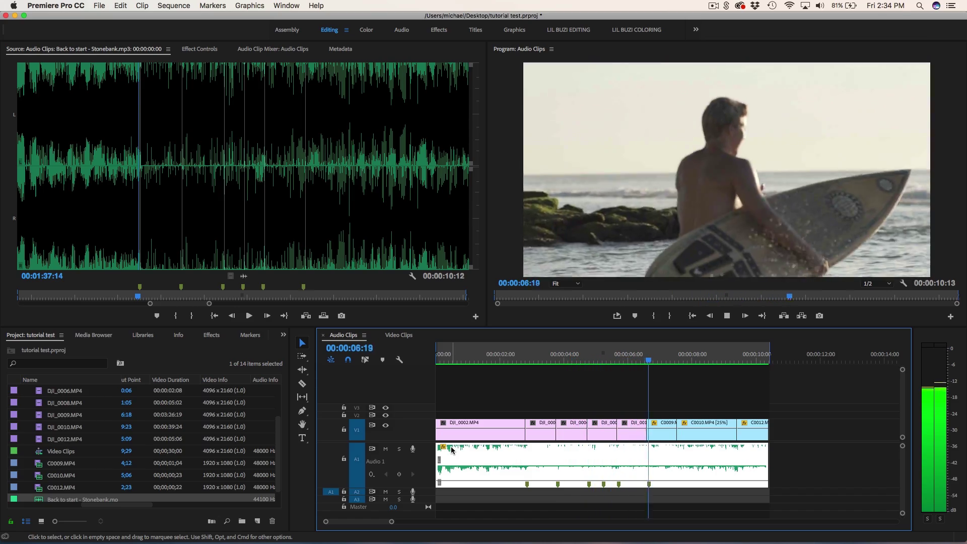
{"action": "key", "text": "m"}
{"action": "key", "text": "m"}
{"action": "key", "text": "m"}
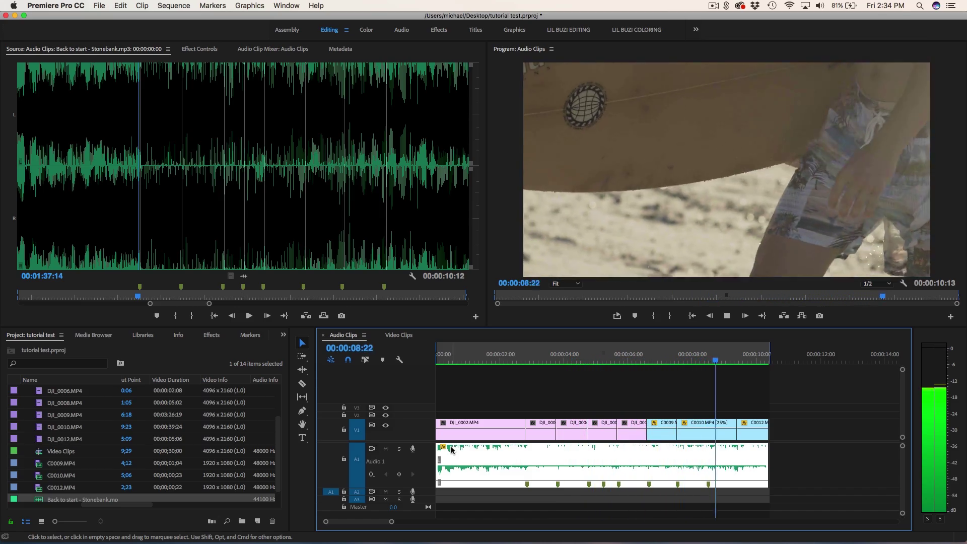
{"action": "key", "text": "m"}
{"action": "key", "text": "space"}
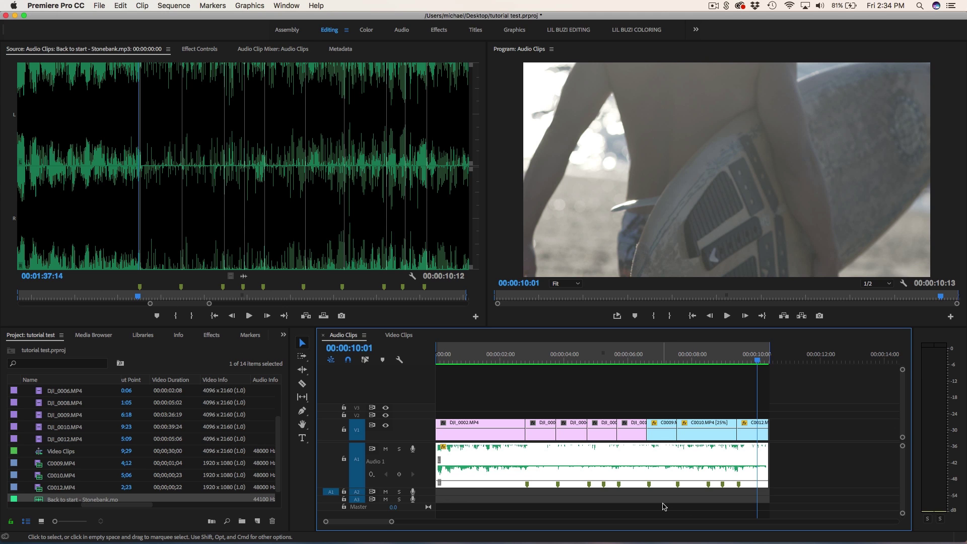
Rearrange V1 with the three C clips after the third DJI clip, trimmed to the closer markers, and extend the last clip to its marker
{"action": "key", "text": "d"}
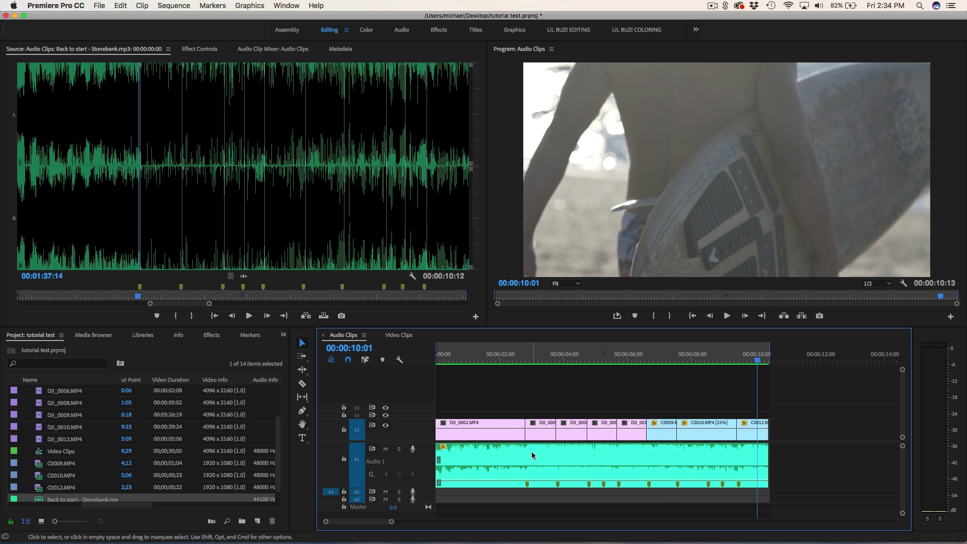
{"action": "left_click", "coordinate": [604, 437]}
{"action": "left_click_drag", "start_coordinate": [613, 436], "coordinate": [638, 429]}
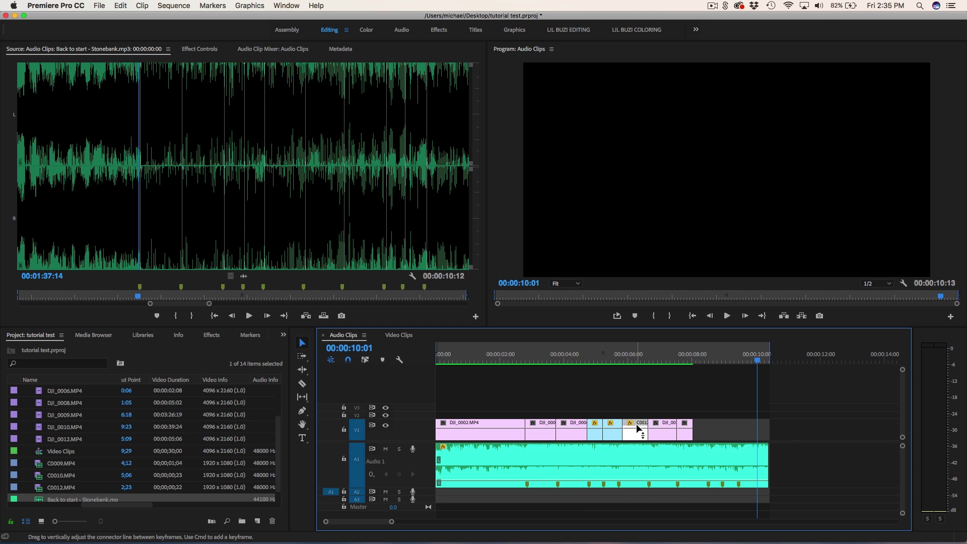
{"action": "left_click_drag", "start_coordinate": [693, 436], "coordinate": [707, 436]}
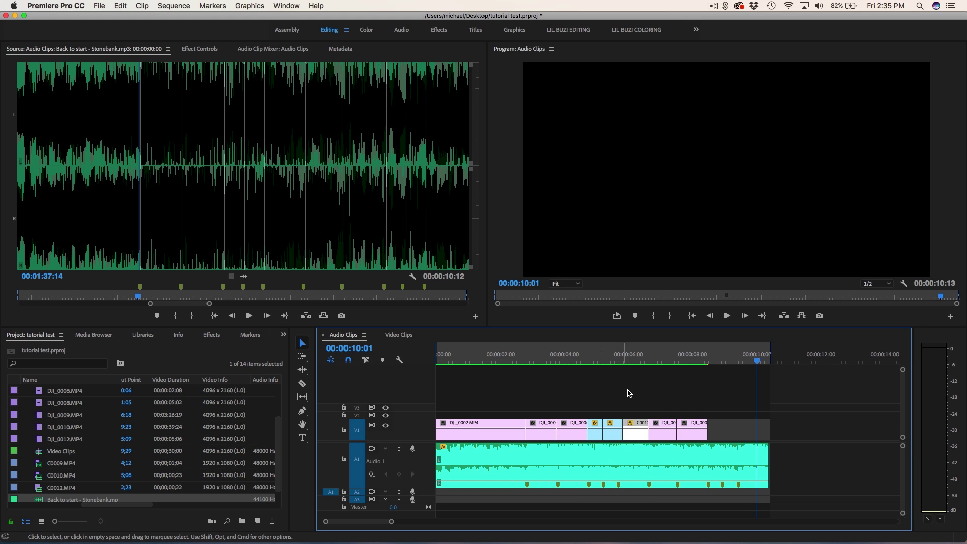
Play the re-cut sequence from the start, and again from the first short C clip
{"action": "left_click", "coordinate": [439, 363]}
{"action": "left_click_drag", "start_coordinate": [440, 362], "coordinate": [419, 361]}
{"action": "key", "text": "space"}
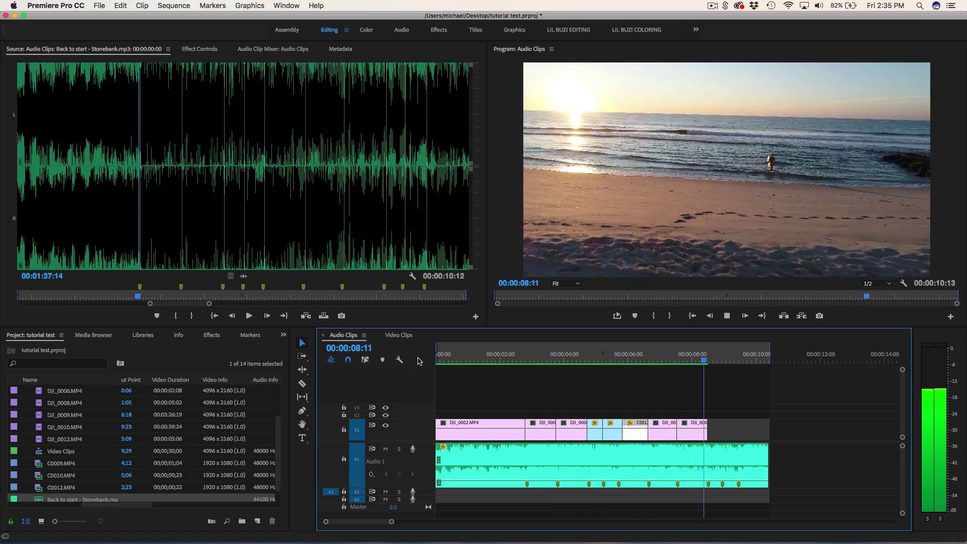
{"action": "key", "text": "space"}
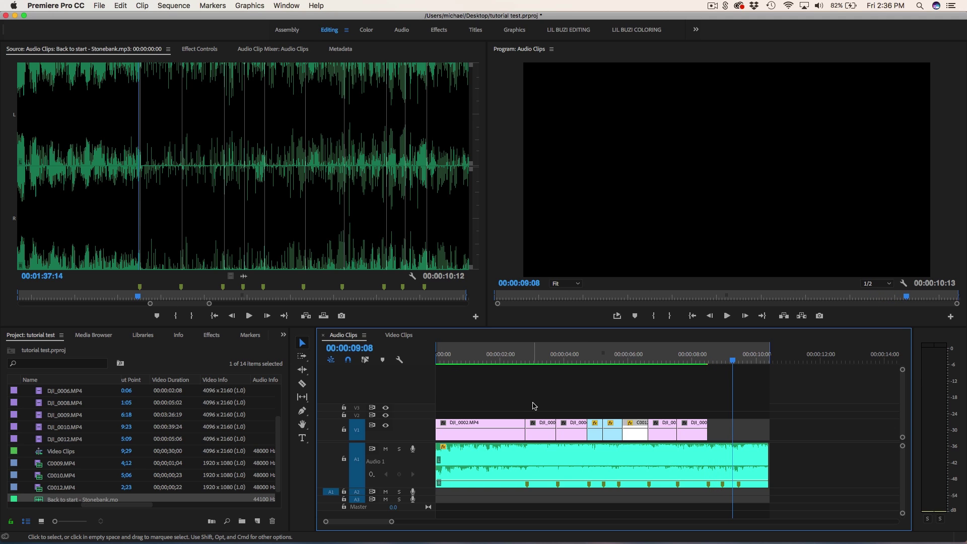
{"action": "left_click", "coordinate": [586, 360]}
{"action": "key", "text": "space"}
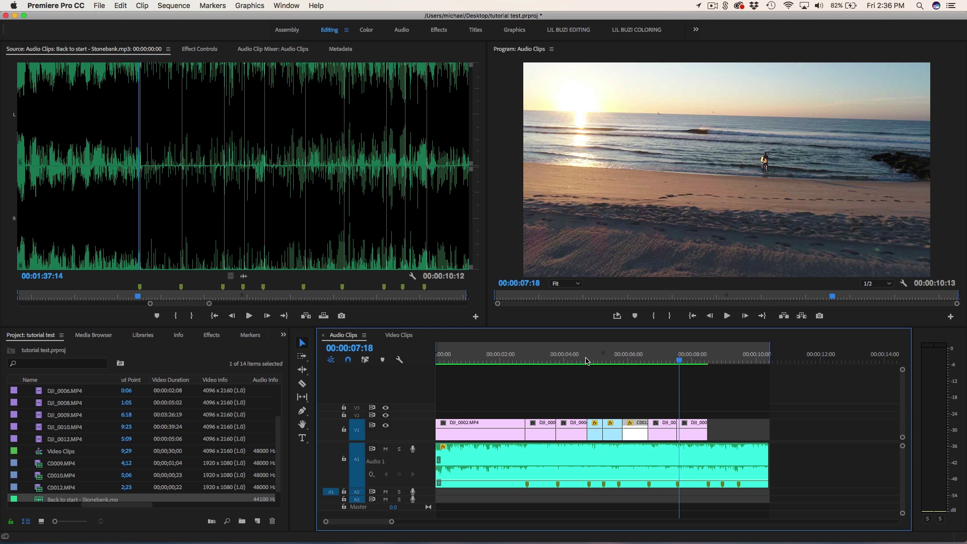
Clear all markers from the song clip again
{"action": "left_click", "coordinate": [516, 467]}
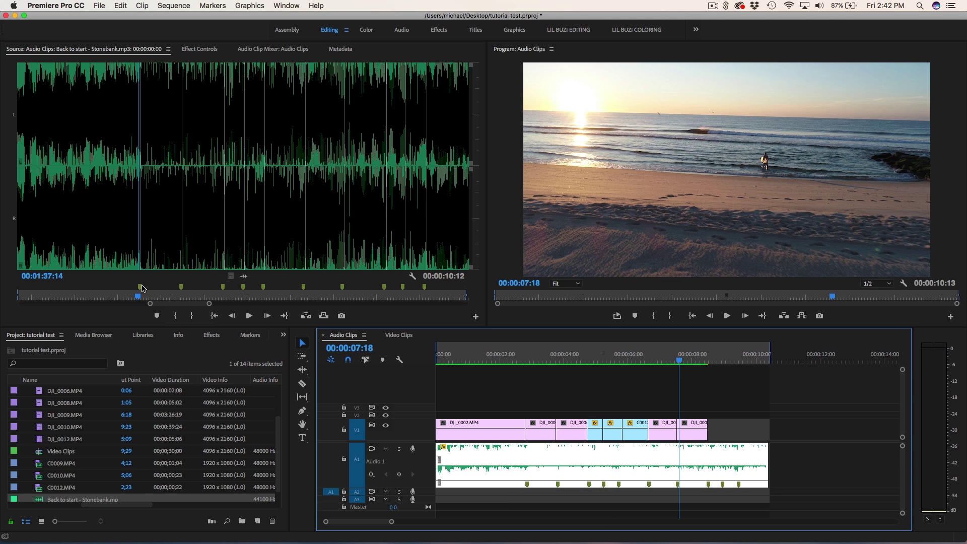
{"action": "right_click", "coordinate": [141, 308]}
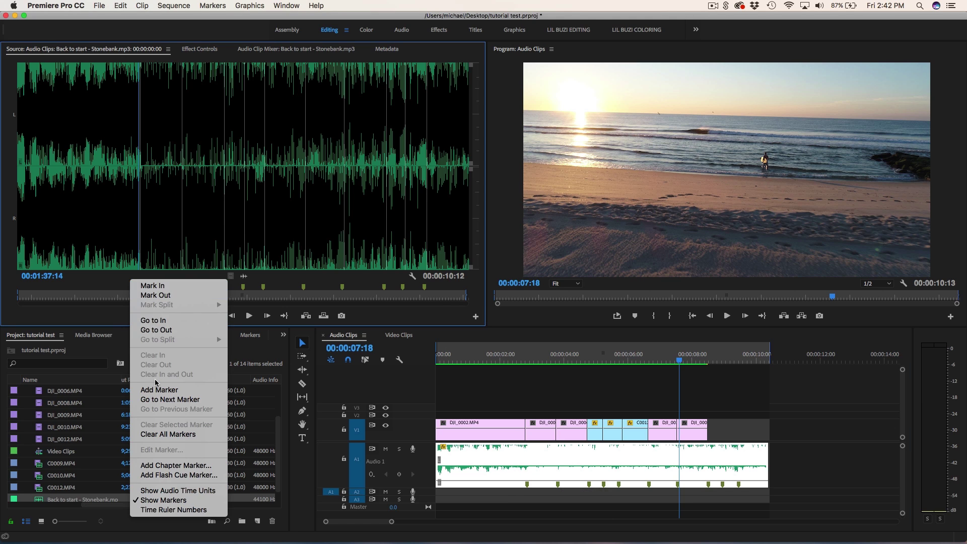
{"action": "left_click", "coordinate": [151, 434]}
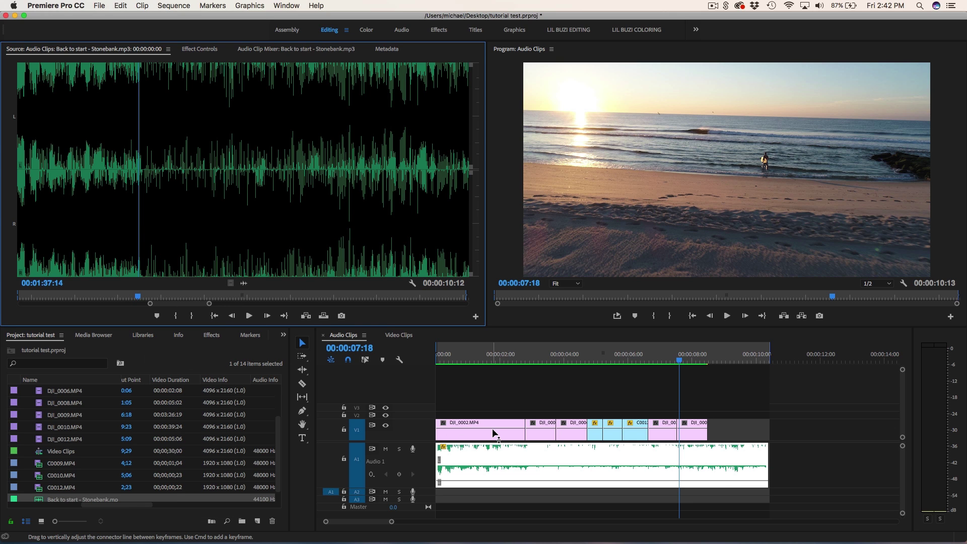
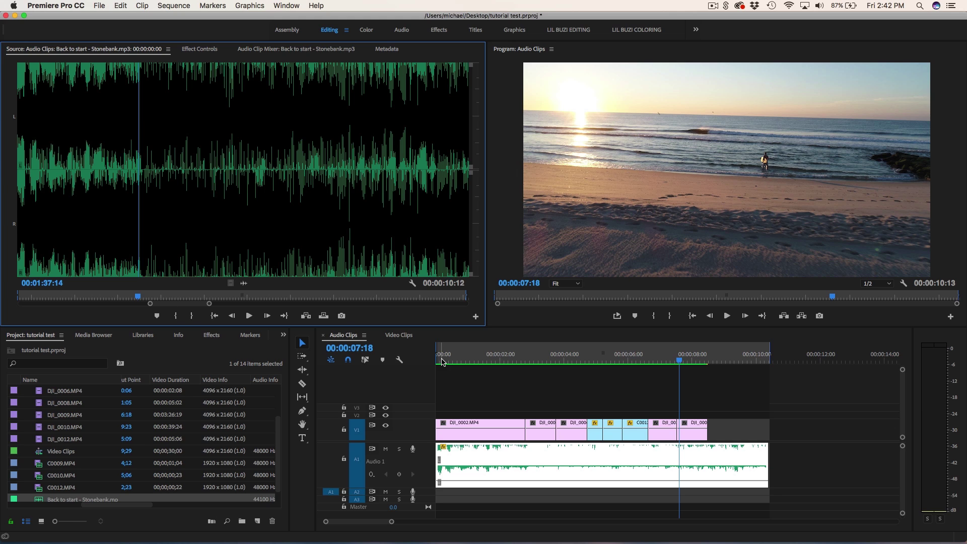
Play from the start and mark the song's beats from about one second in, with extra half-beat markers near 00:00:05:00 and 00:00:07:00
{"action": "left_click_drag", "start_coordinate": [442, 361], "coordinate": [429, 363]}
{"action": "key", "text": "space"}
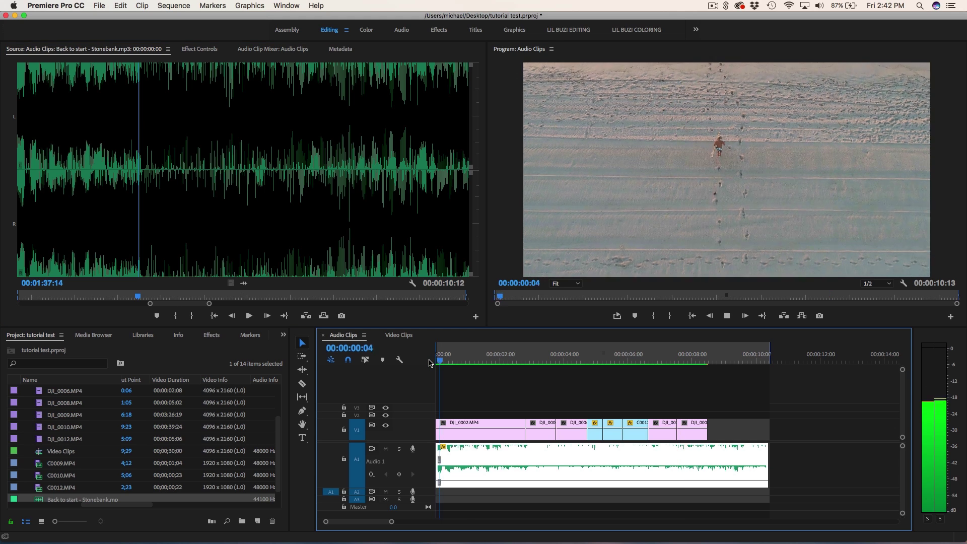
{"action": "key", "text": "m"}
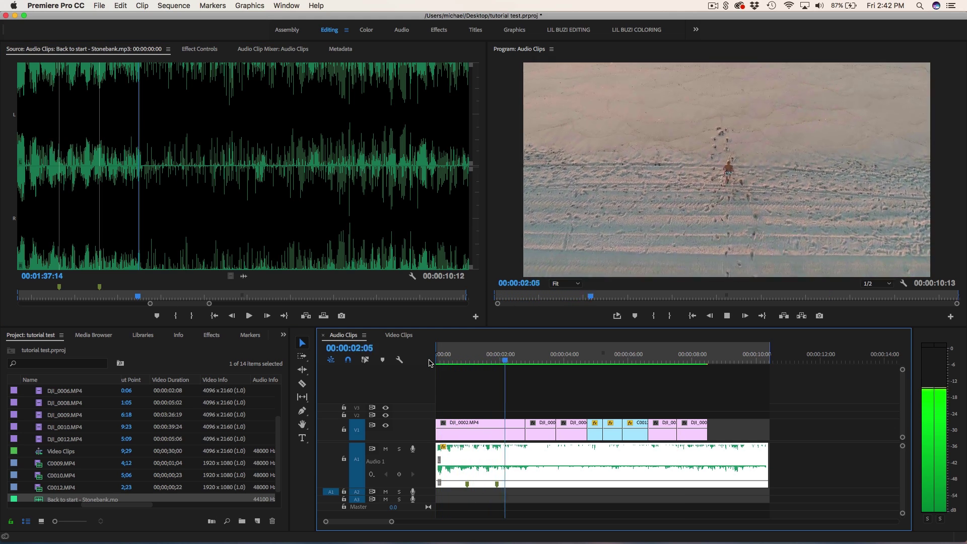
{"action": "key", "text": "m"}
{"action": "key", "text": "m"}
{"action": "key", "text": "m"}
{"action": "key", "text": "m"}
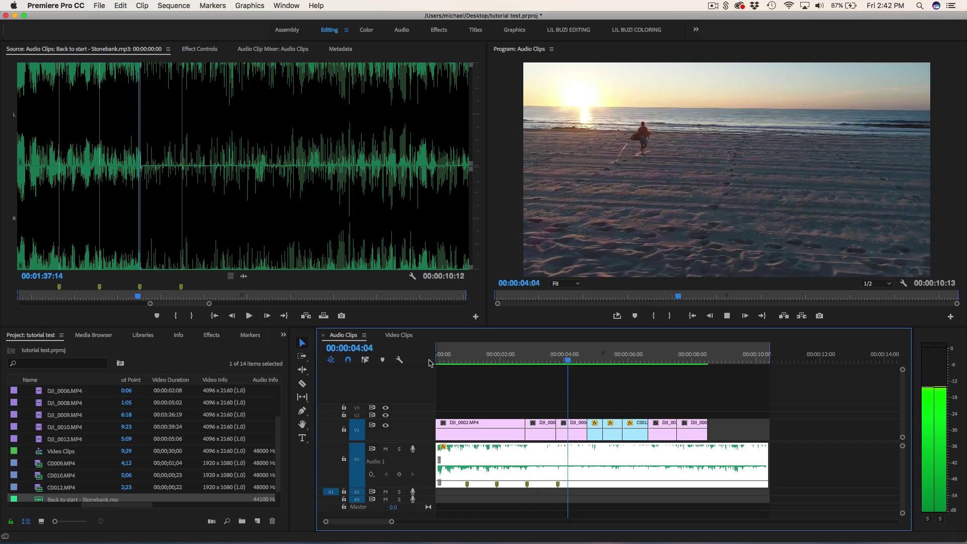
{"action": "key", "text": "m"}
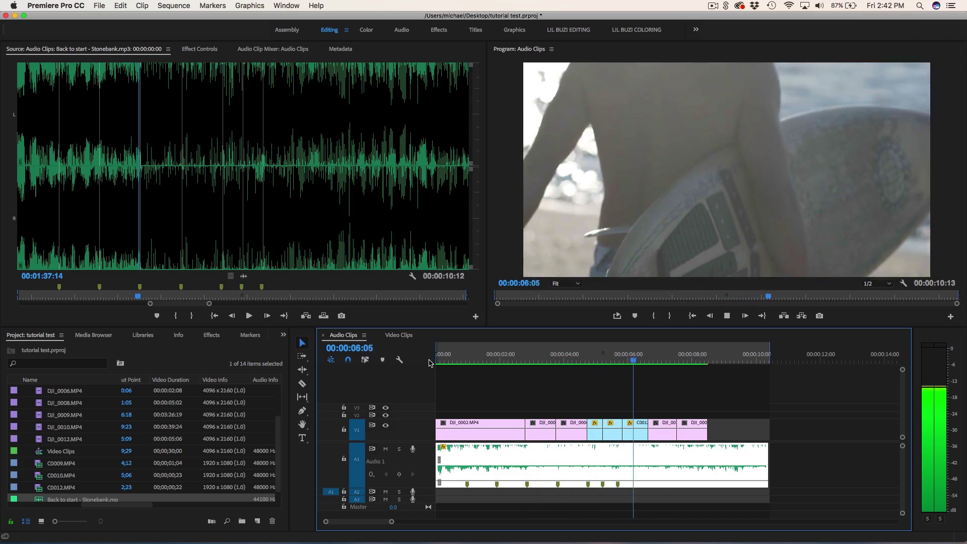
{"action": "key", "text": "m"}
{"action": "key", "text": "m"}
{"action": "key", "text": "m"}
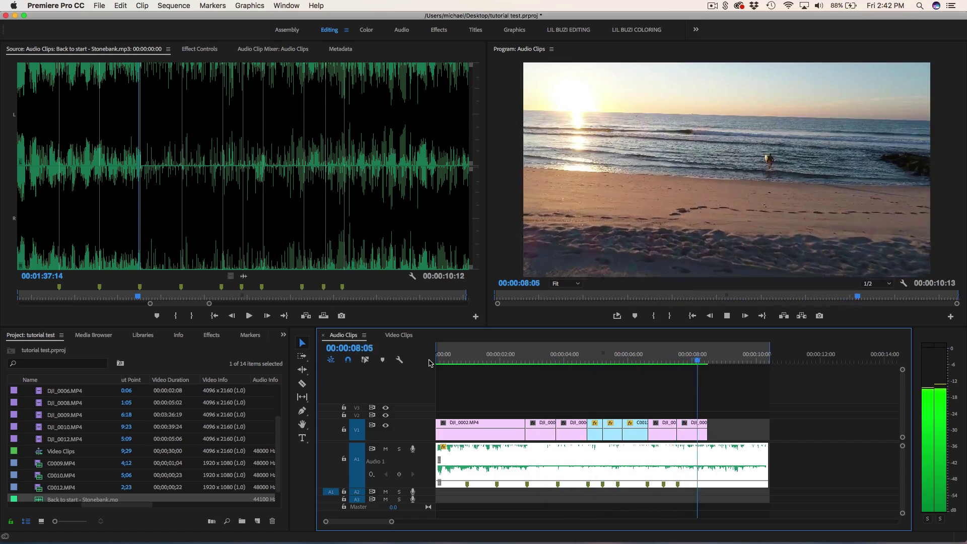
{"action": "key", "text": "m"}
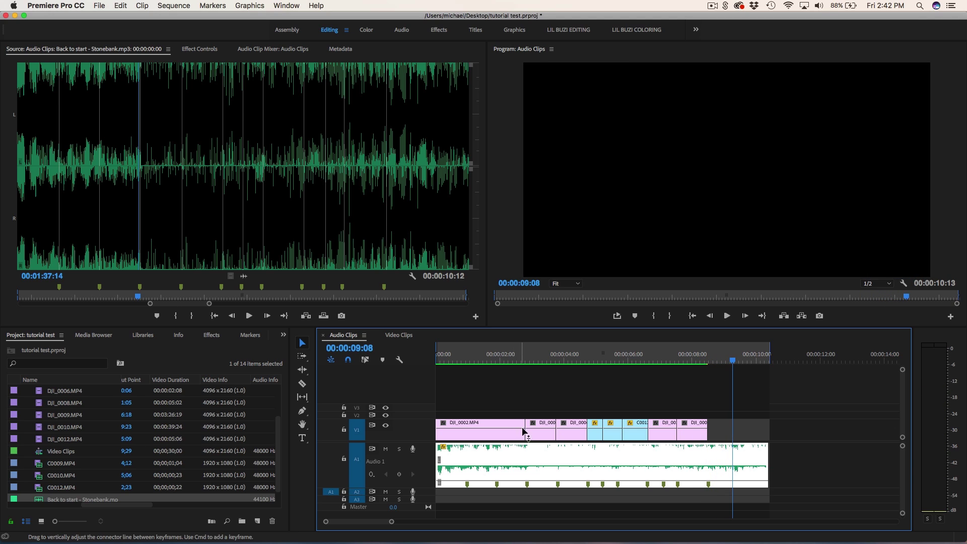
Trim the opening clip to the first marker and re-cut the clips to the new markers, ending with DJI_0006.MP4 at the song's end
{"action": "left_click_drag", "start_coordinate": [521, 433], "coordinate": [466, 433]}
{"action": "left_click_drag", "start_coordinate": [540, 432], "coordinate": [693, 440]}
{"action": "left_click_drag", "start_coordinate": [593, 440], "coordinate": [745, 438]}
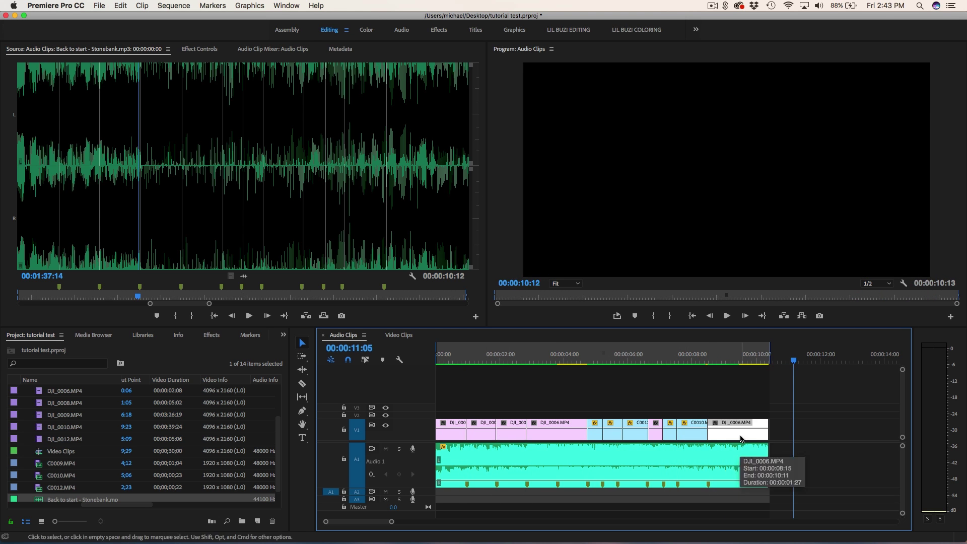
Play the newly cut sequence from the start to its end
{"action": "key", "text": "Home"}
{"action": "key", "text": "space"}
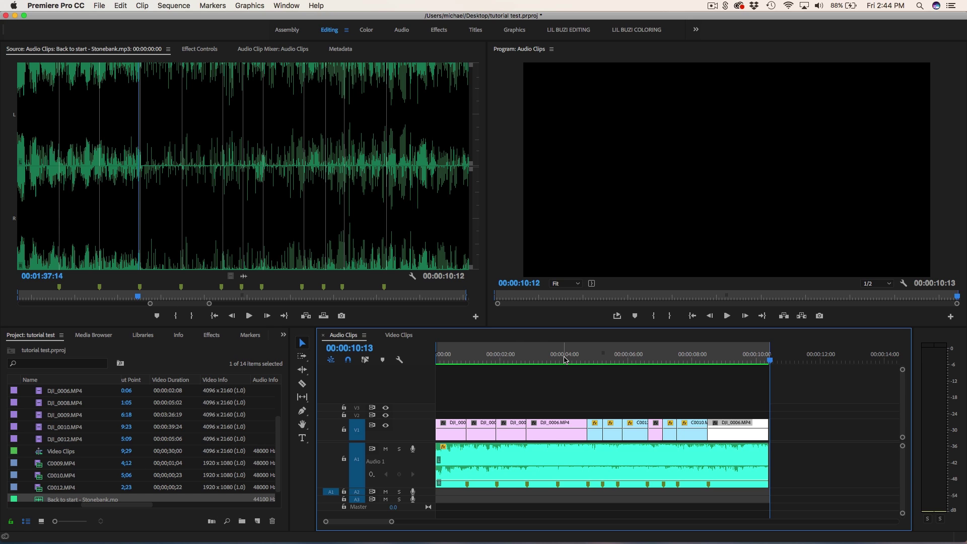
Select the song clip on A1 and clear all of its beat markers
{"action": "left_click", "coordinate": [497, 485]}
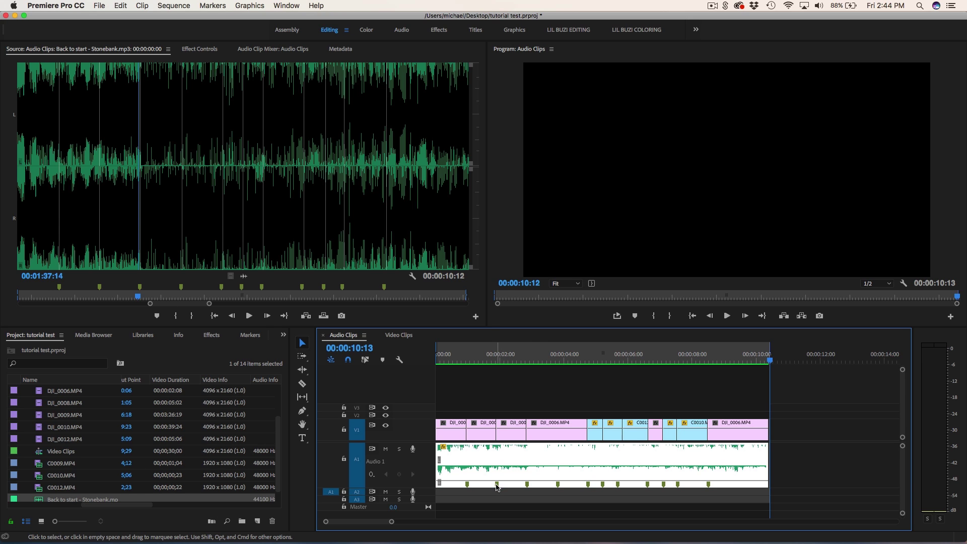
{"action": "right_click", "coordinate": [141, 292]}
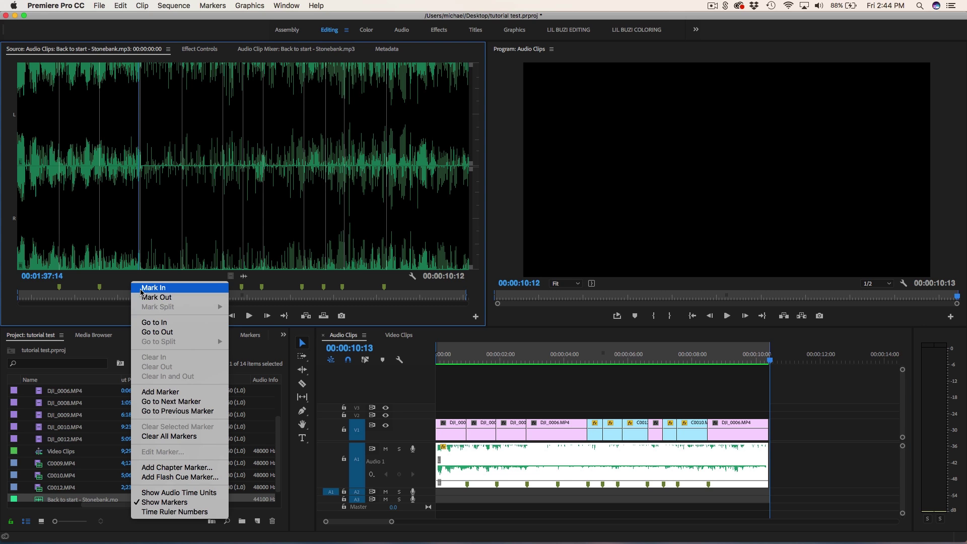
{"action": "left_click", "coordinate": [169, 437]}
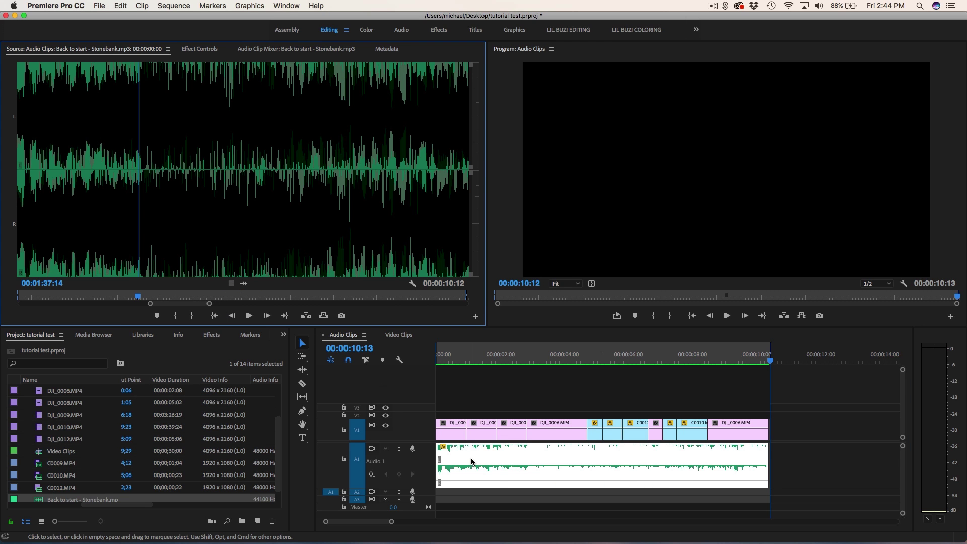